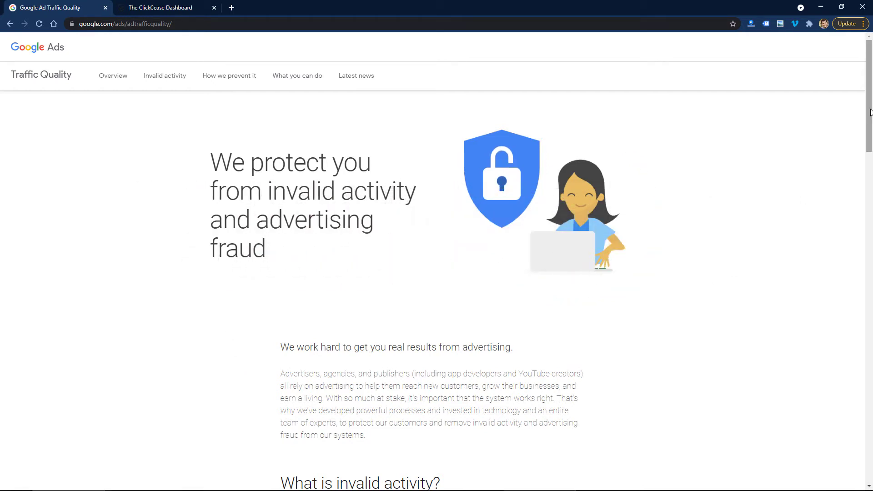
Scroll the Traffic Quality page to the 'How we prevent it' section on automated detection and manual review
{"action": "left_click_drag", "start_coordinate": [871, 115], "coordinate": [176, 285]}
{"action": "scroll", "coordinate": [176, 285], "scroll_direction": "down", "scroll_amount": 7}
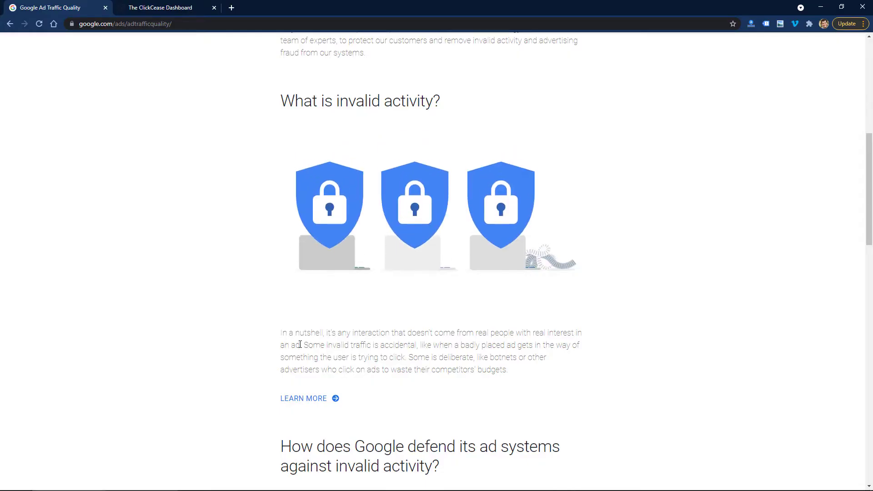
{"action": "scroll", "coordinate": [300, 345], "scroll_direction": "up", "scroll_amount": 5}
{"action": "scroll", "coordinate": [300, 345], "scroll_direction": "up", "scroll_amount": 3}
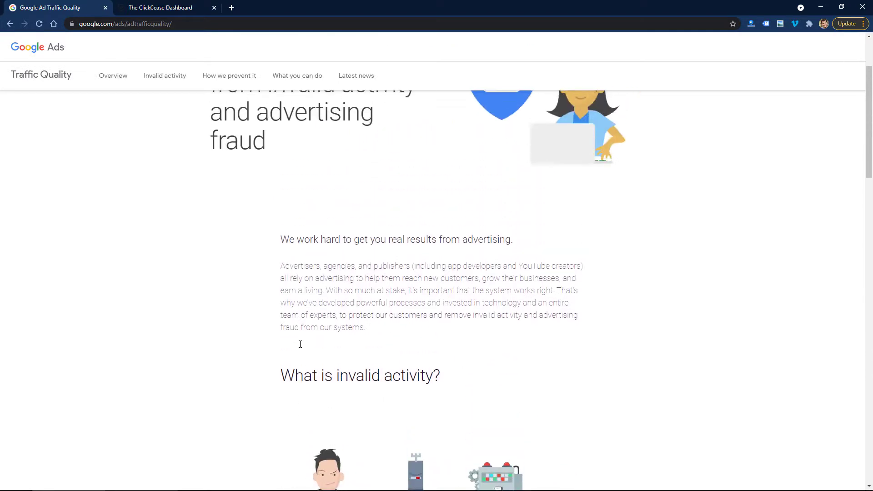
{"action": "scroll", "coordinate": [300, 345], "scroll_direction": "up", "scroll_amount": 1}
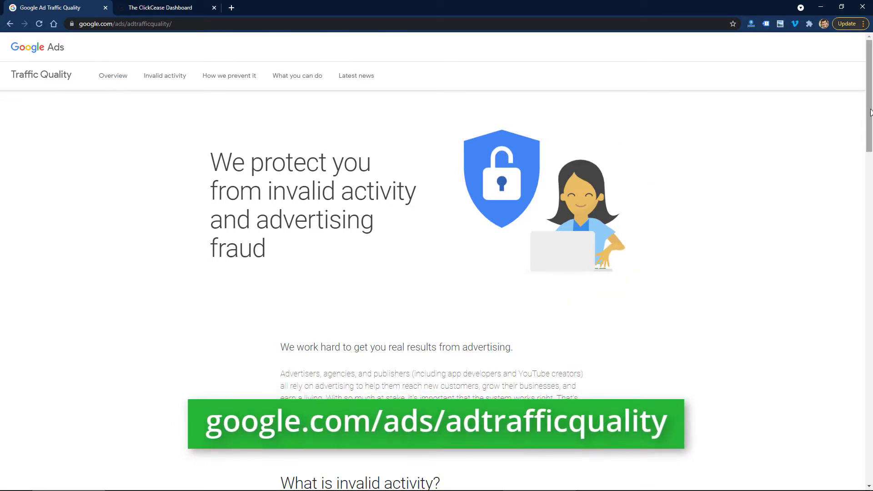
{"action": "left_click_drag", "start_coordinate": [871, 113], "coordinate": [872, 371]}
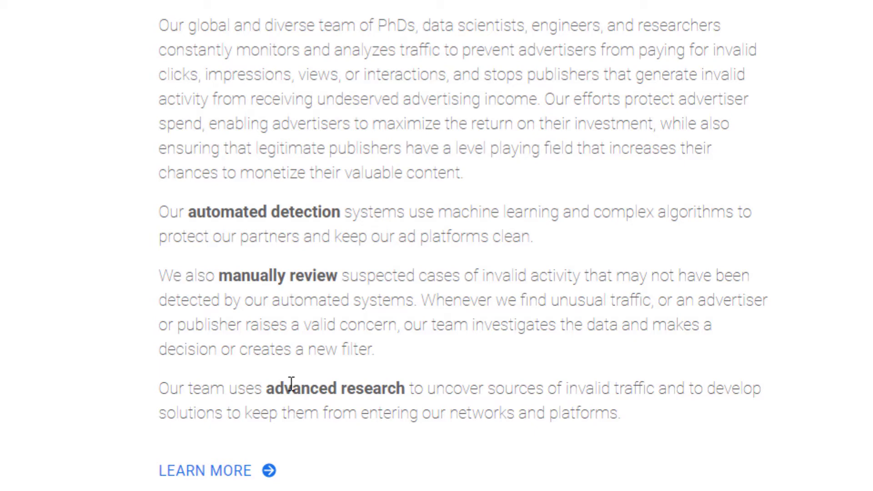
{"action": "scroll", "coordinate": [291, 384], "scroll_direction": "down", "scroll_amount": 5}
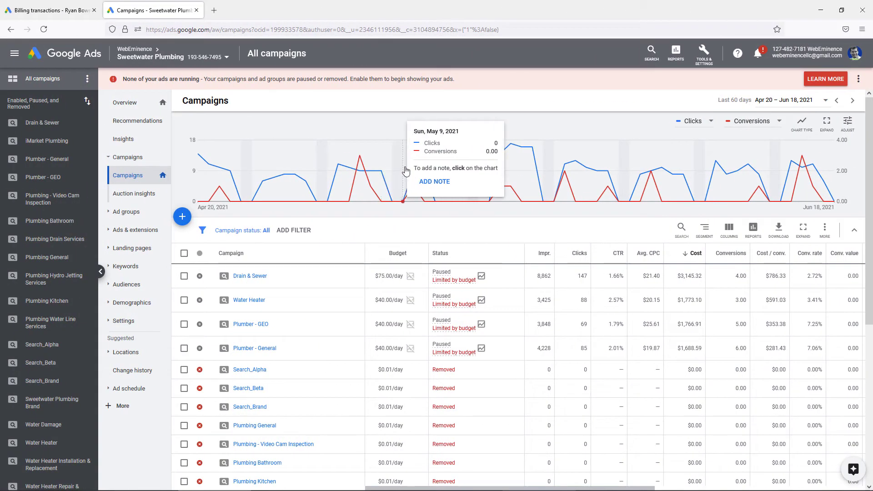
On the billing transactions page, highlight the May 1–31, 2021 Invalid activity credit of −$0.18
{"action": "left_click", "coordinate": [61, 13]}
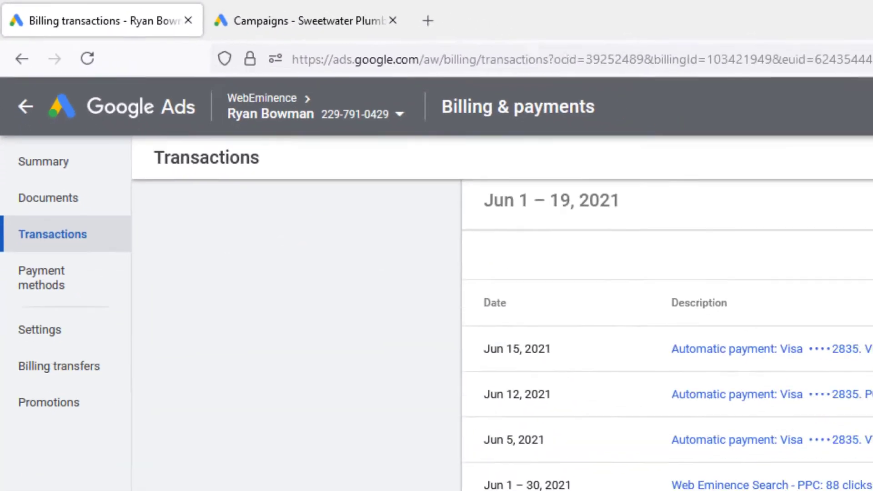
{"action": "scroll", "coordinate": [454, 245], "scroll_direction": "down", "scroll_amount": 4}
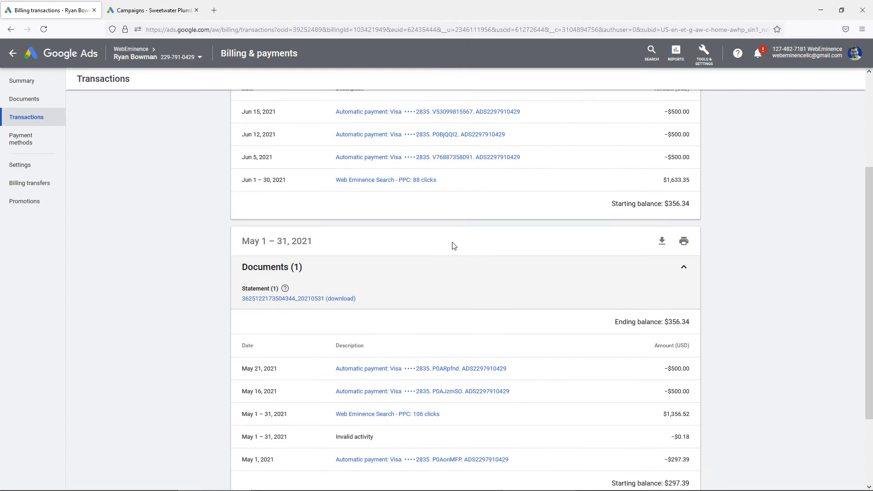
{"action": "scroll", "coordinate": [453, 244], "scroll_direction": "down", "scroll_amount": 2}
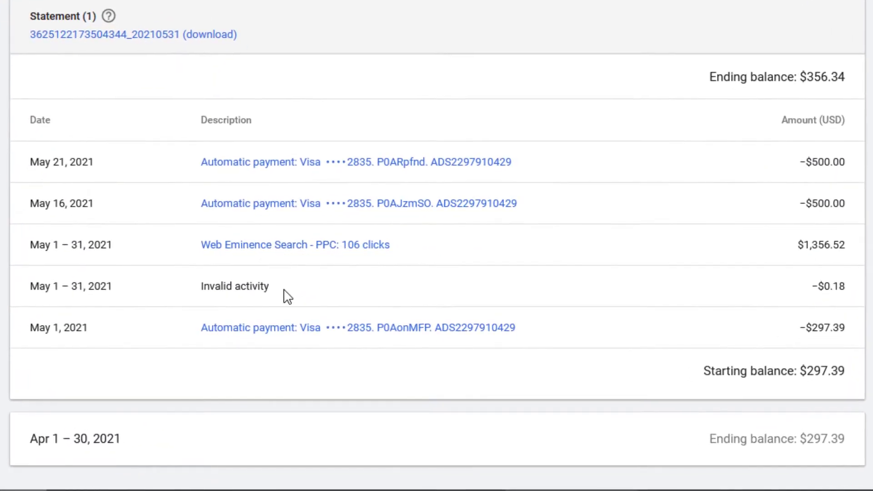
{"action": "left_click_drag", "start_coordinate": [287, 297], "coordinate": [205, 302]}
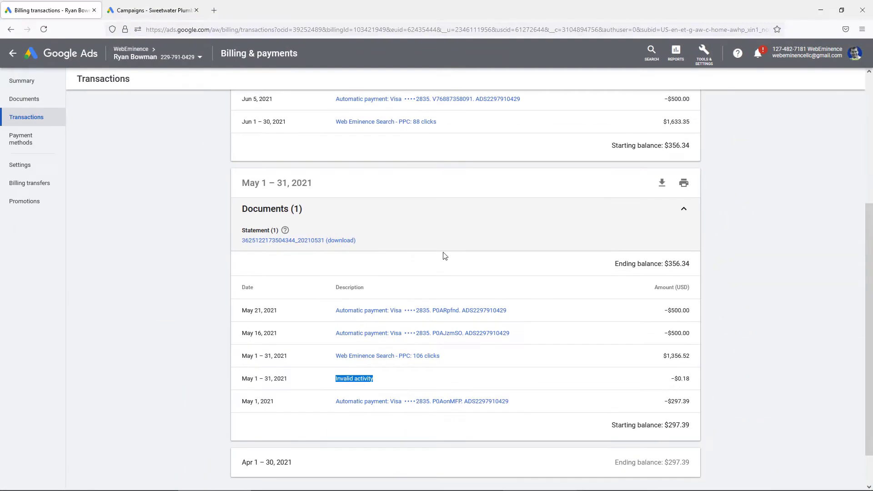
From the Sweetwater Plumbing campaigns, reach billing transactions via Tools & Settings > Billing > Summary
{"action": "left_click", "coordinate": [173, 18]}
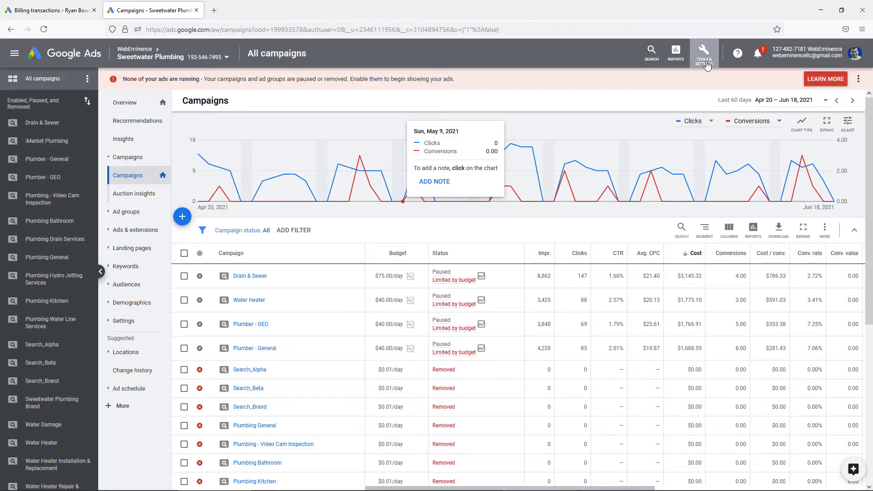
{"action": "left_click", "coordinate": [704, 56]}
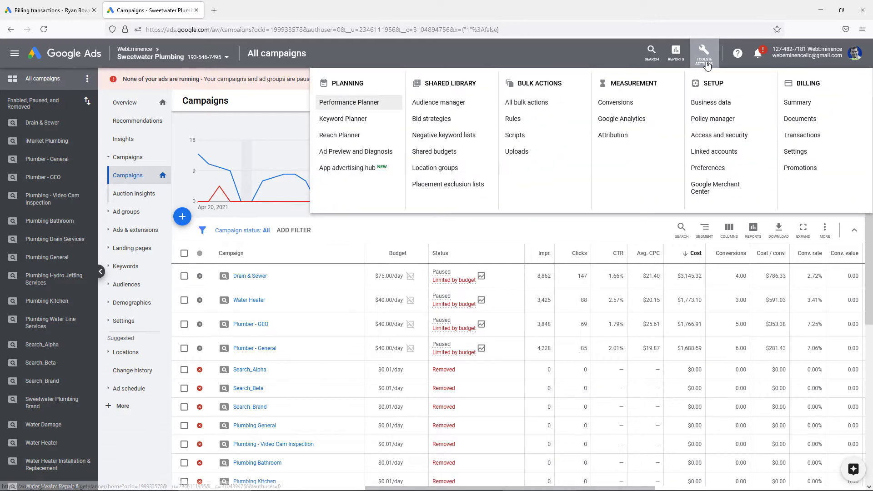
{"action": "left_click", "coordinate": [784, 105]}
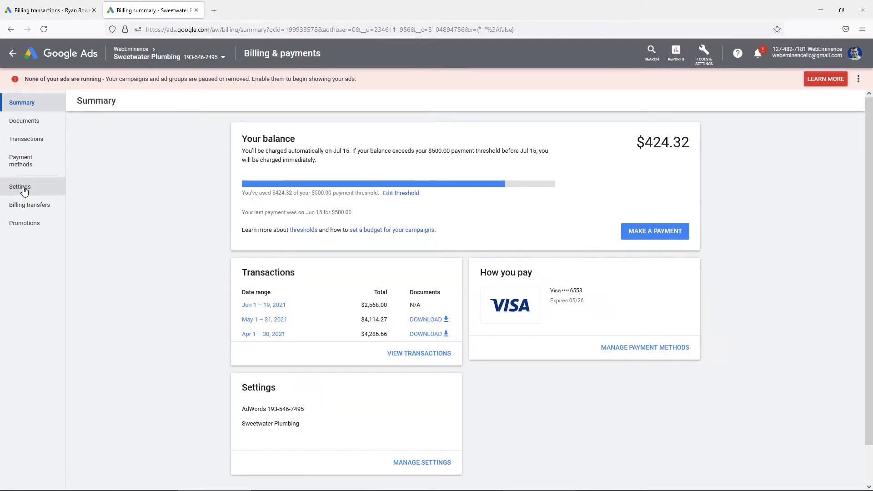
{"action": "left_click", "coordinate": [41, 147]}
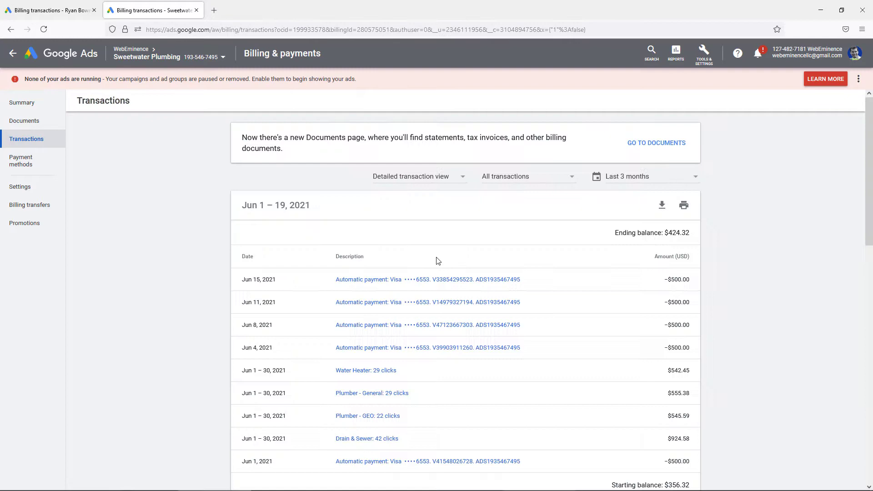
Expand and review the Apr 1–30, 2021 billing statement
{"action": "scroll", "coordinate": [491, 241], "scroll_direction": "down", "scroll_amount": 10}
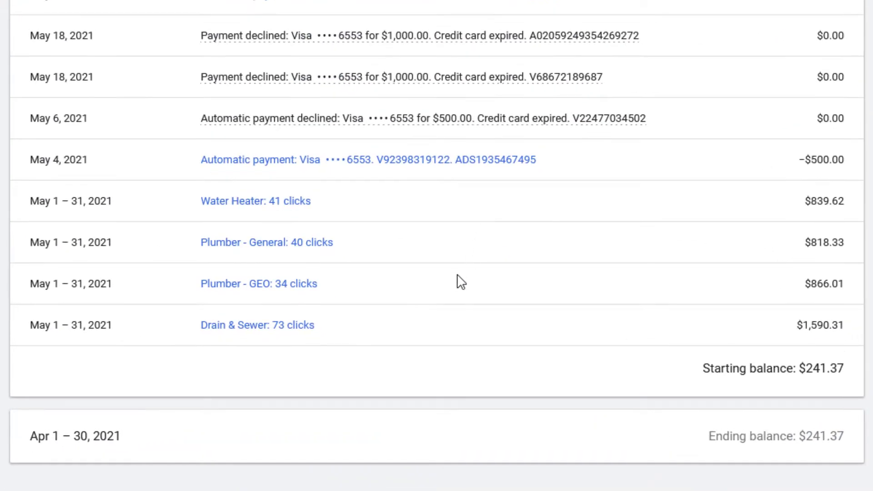
{"action": "left_click", "coordinate": [392, 446]}
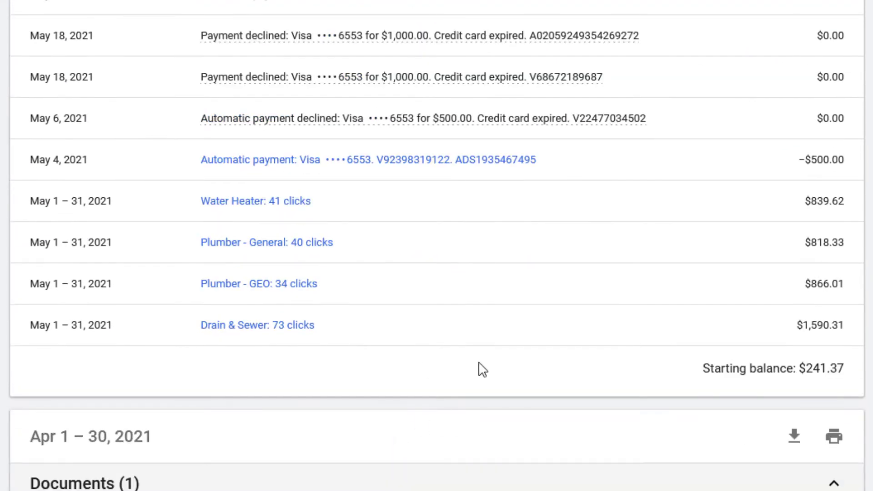
{"action": "scroll", "coordinate": [473, 373], "scroll_direction": "down", "scroll_amount": 10}
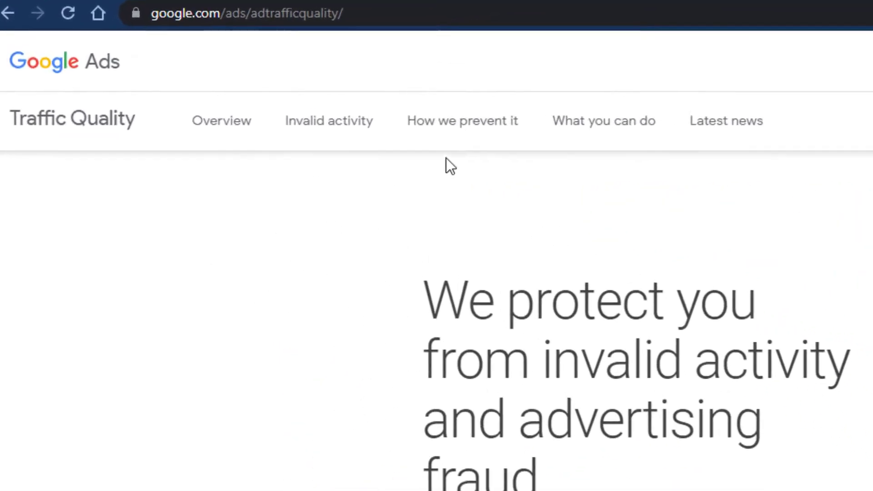
Go to the 'What you can do' page, then the resources for advertisers page
{"action": "left_click", "coordinate": [615, 137]}
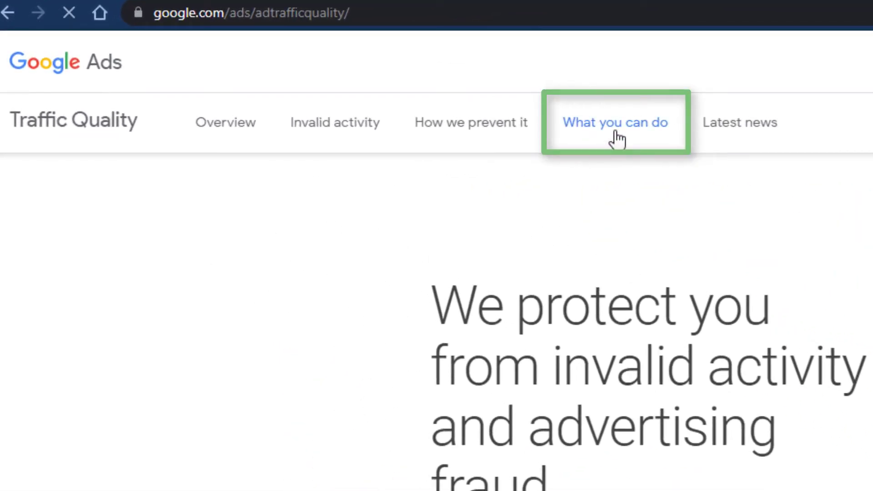
{"action": "scroll", "coordinate": [346, 202], "scroll_direction": "down", "scroll_amount": 5}
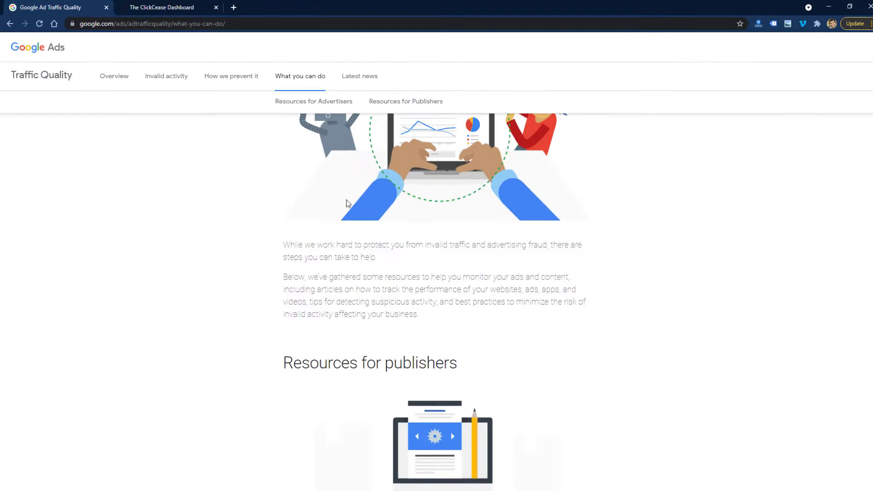
{"action": "scroll", "coordinate": [345, 201], "scroll_direction": "down", "scroll_amount": 8}
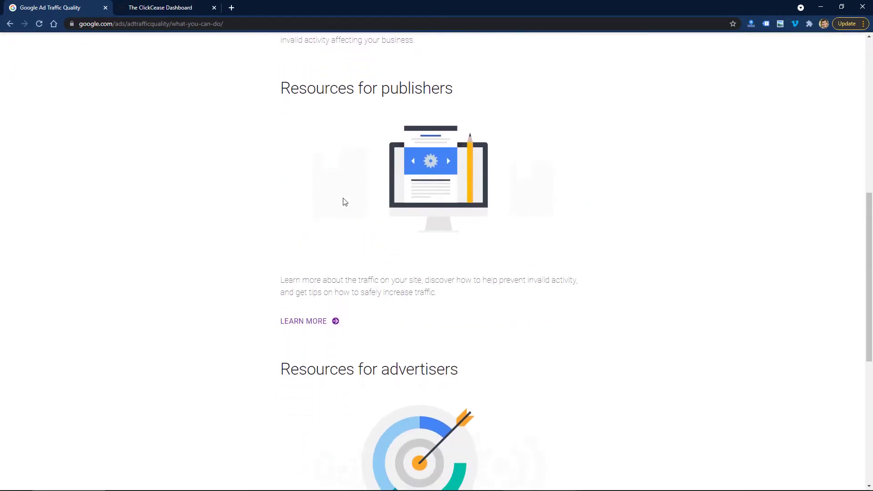
{"action": "scroll", "coordinate": [344, 201], "scroll_direction": "down", "scroll_amount": 1}
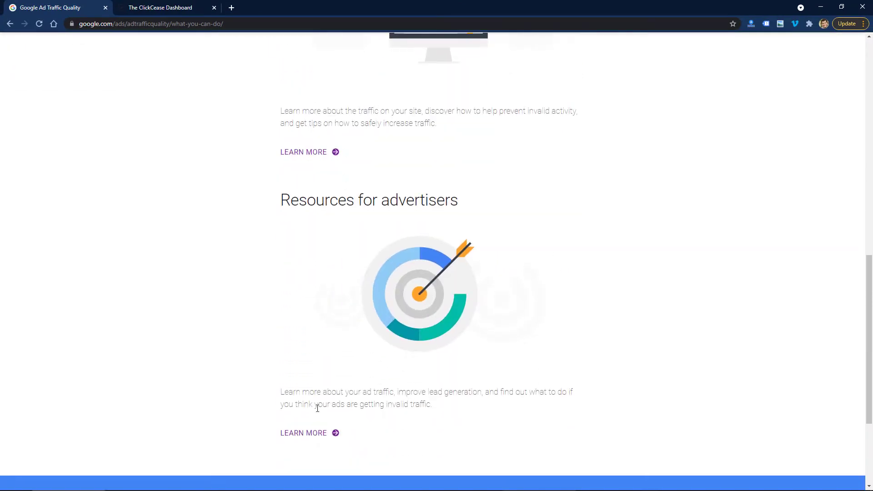
{"action": "left_click", "coordinate": [307, 433]}
{"action": "scroll", "coordinate": [357, 390], "scroll_direction": "down", "scroll_amount": 1}
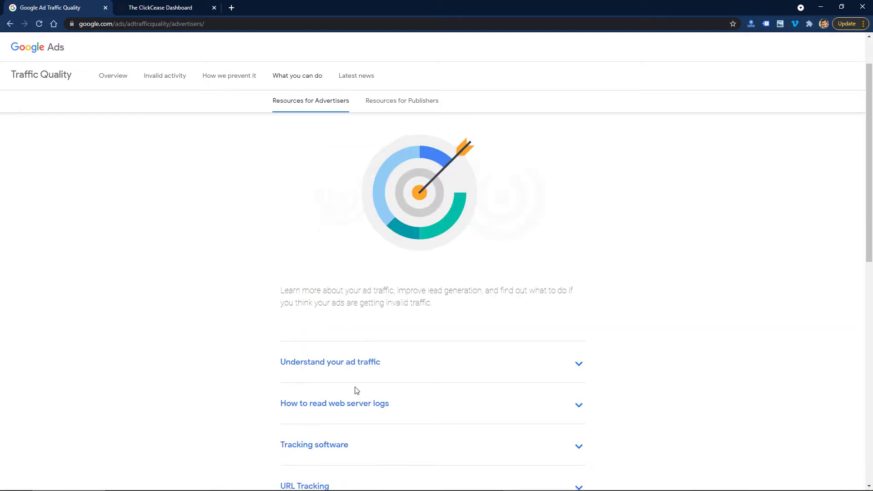
{"action": "scroll", "coordinate": [357, 391], "scroll_direction": "down", "scroll_amount": 2}
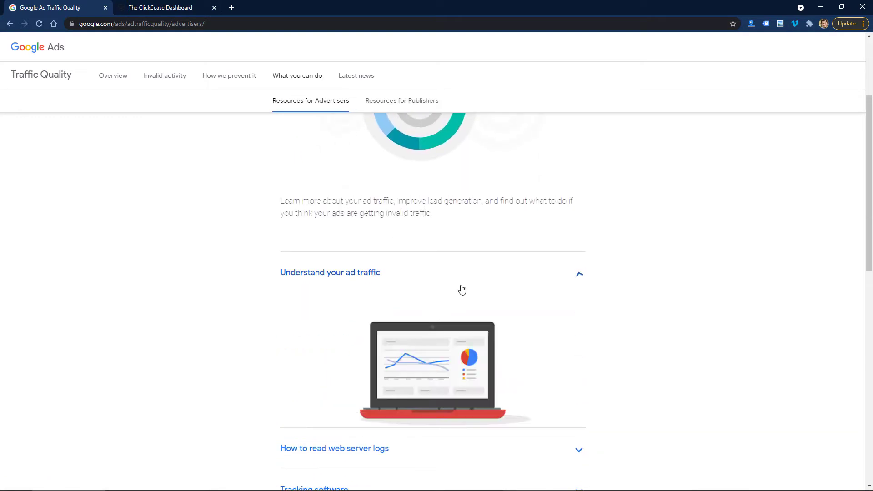
{"action": "scroll", "coordinate": [461, 290], "scroll_direction": "down", "scroll_amount": 4}
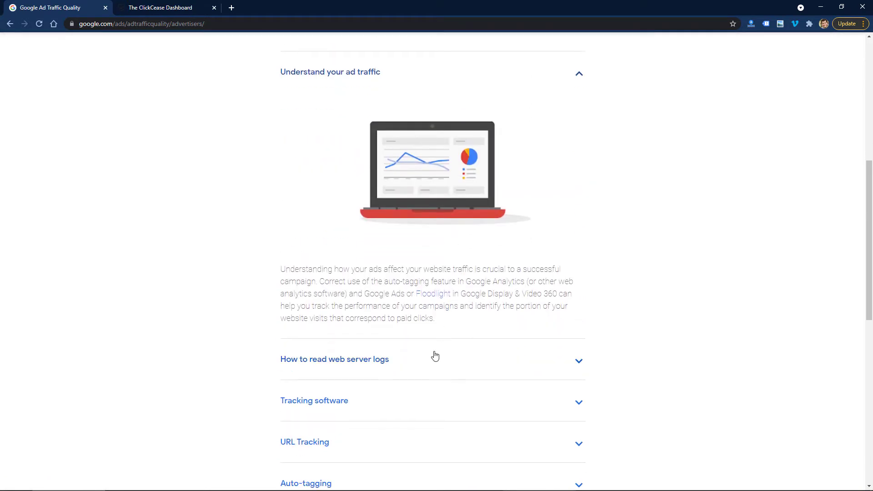
Expand and read the 'How to read web server logs' section
{"action": "left_click", "coordinate": [435, 359]}
{"action": "scroll", "coordinate": [435, 356], "scroll_direction": "down", "scroll_amount": 5}
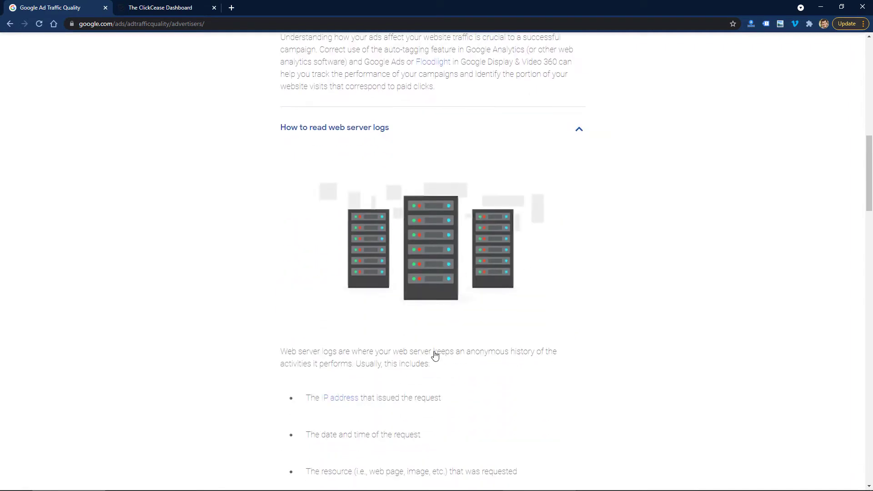
{"action": "scroll", "coordinate": [435, 356], "scroll_direction": "down", "scroll_amount": 9}
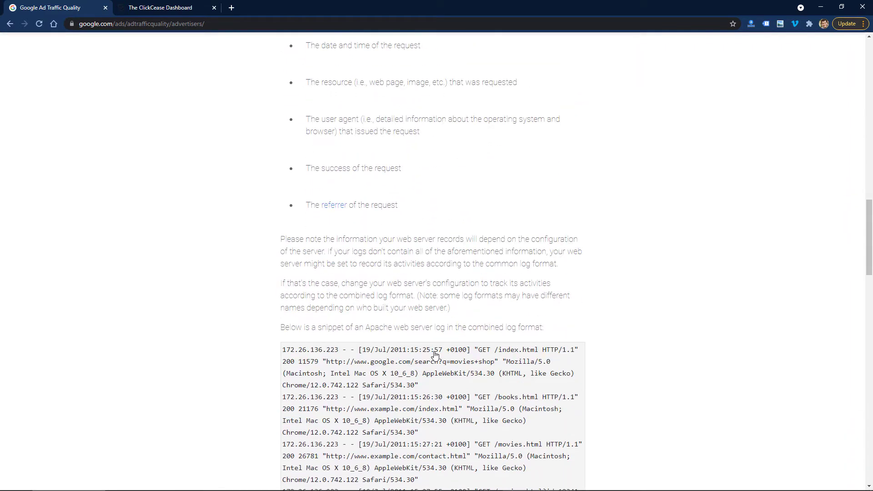
{"action": "scroll", "coordinate": [435, 356], "scroll_direction": "down", "scroll_amount": 10}
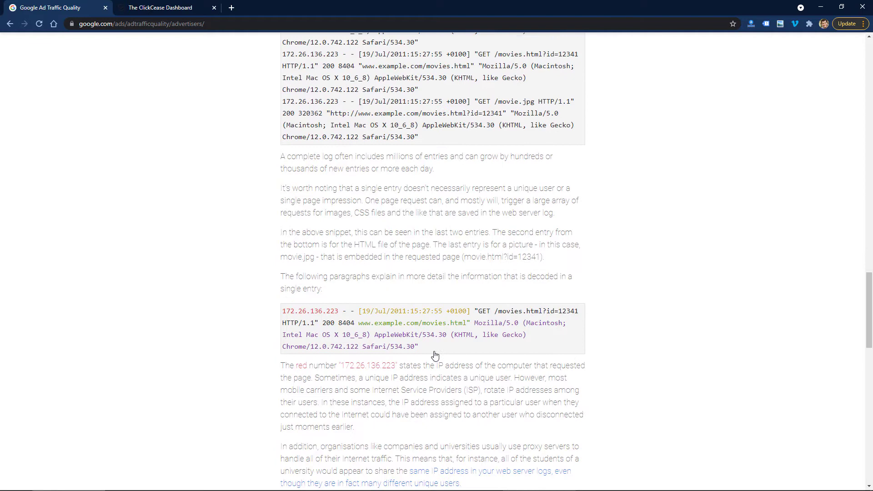
{"action": "scroll", "coordinate": [436, 356], "scroll_direction": "down", "scroll_amount": 4}
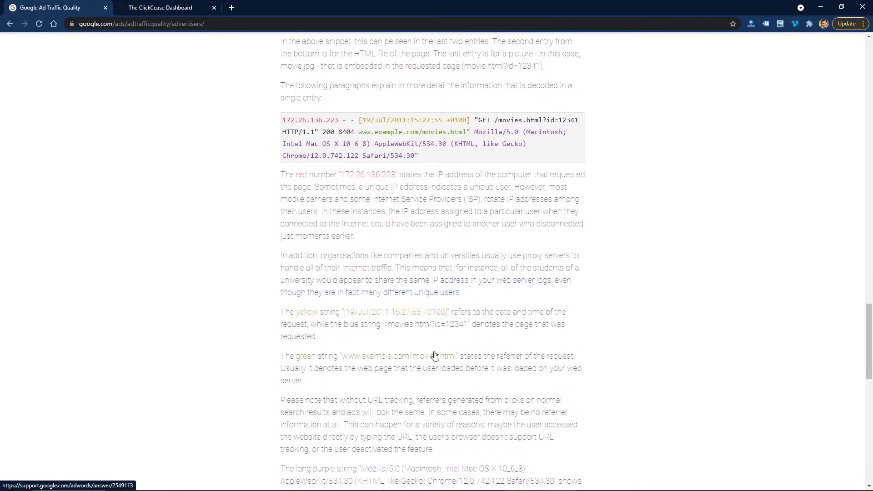
{"action": "scroll", "coordinate": [435, 356], "scroll_direction": "down", "scroll_amount": 5}
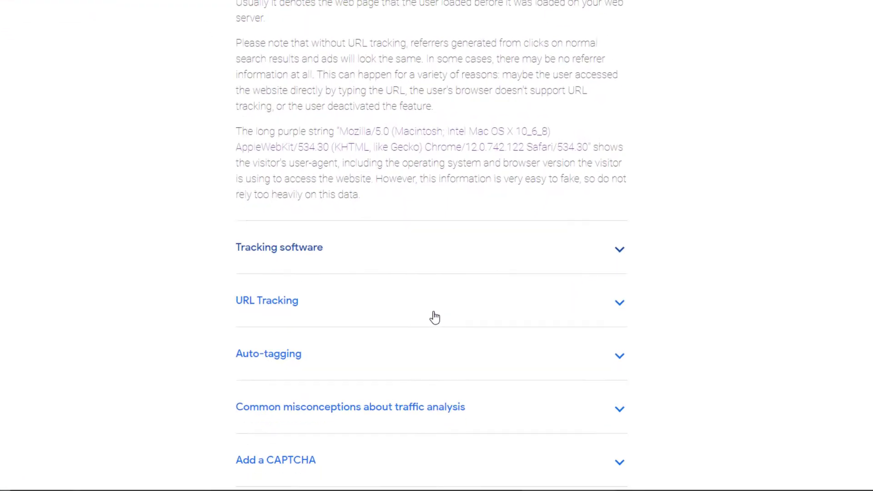
{"action": "scroll", "coordinate": [434, 336], "scroll_direction": "down", "scroll_amount": 2}
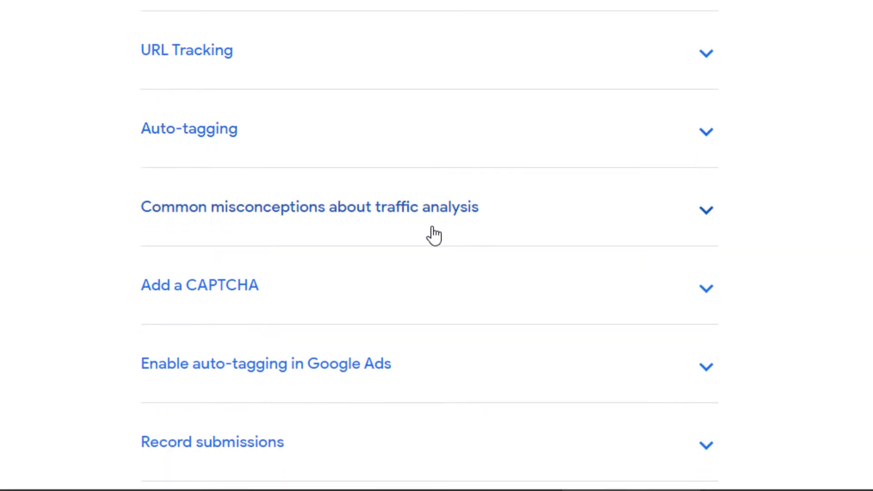
{"action": "scroll", "coordinate": [434, 236], "scroll_direction": "down", "scroll_amount": 1}
{"action": "scroll", "coordinate": [434, 236], "scroll_direction": "down", "scroll_amount": 2}
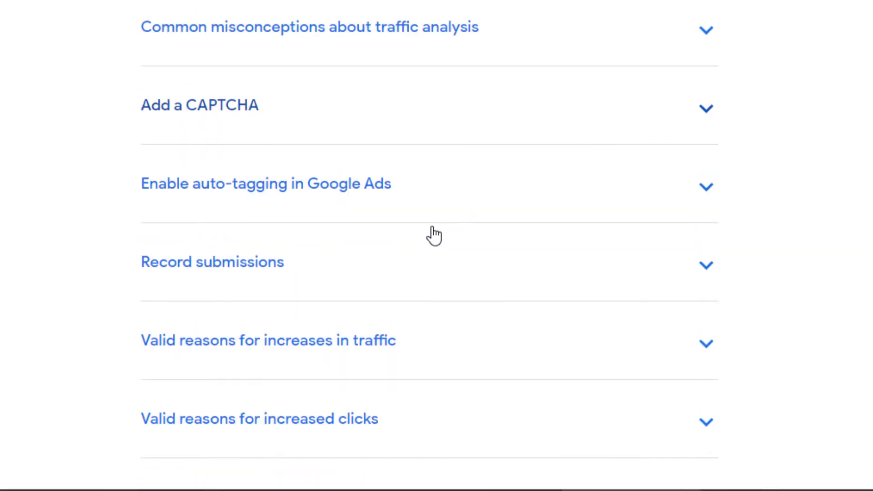
{"action": "scroll", "coordinate": [435, 235], "scroll_direction": "down", "scroll_amount": 4}
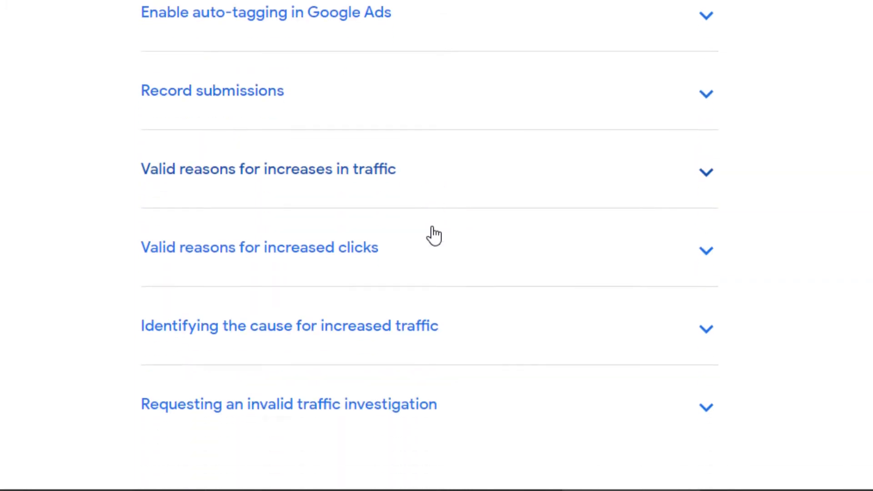
Expand the 'Requesting an invalid traffic investigation' section and read its required details
{"action": "left_click", "coordinate": [494, 341]}
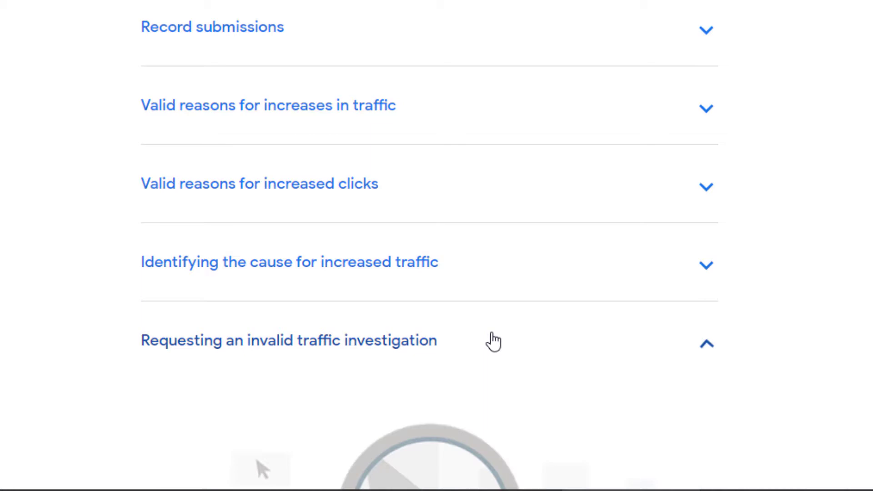
{"action": "scroll", "coordinate": [494, 341], "scroll_direction": "down", "scroll_amount": 8}
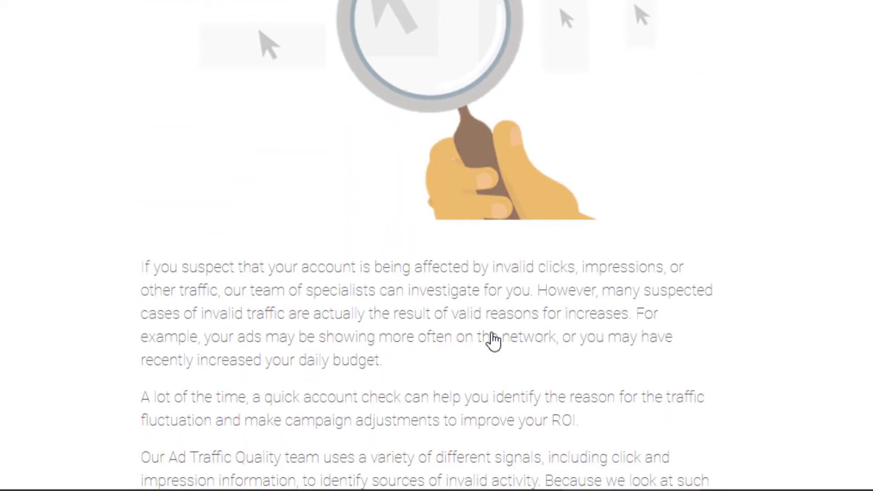
{"action": "scroll", "coordinate": [494, 341], "scroll_direction": "down", "scroll_amount": 4}
{"action": "scroll", "coordinate": [494, 341], "scroll_direction": "down", "scroll_amount": 4}
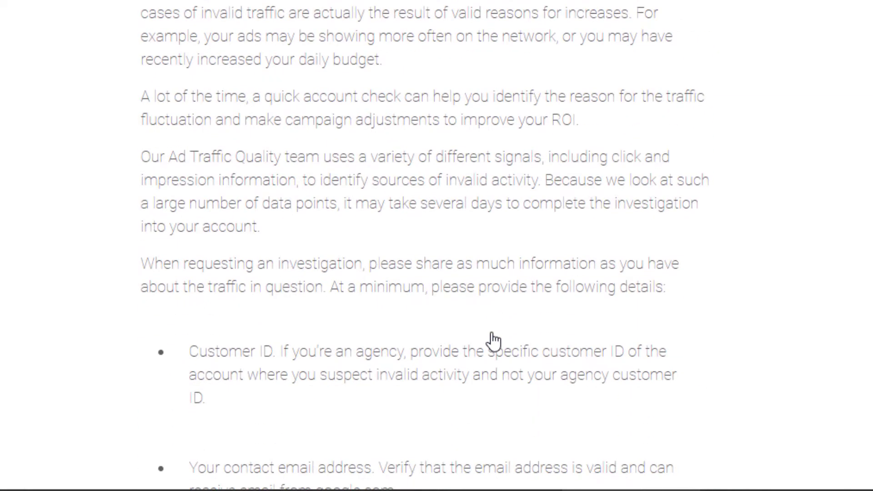
{"action": "scroll", "coordinate": [494, 340], "scroll_direction": "down", "scroll_amount": 2}
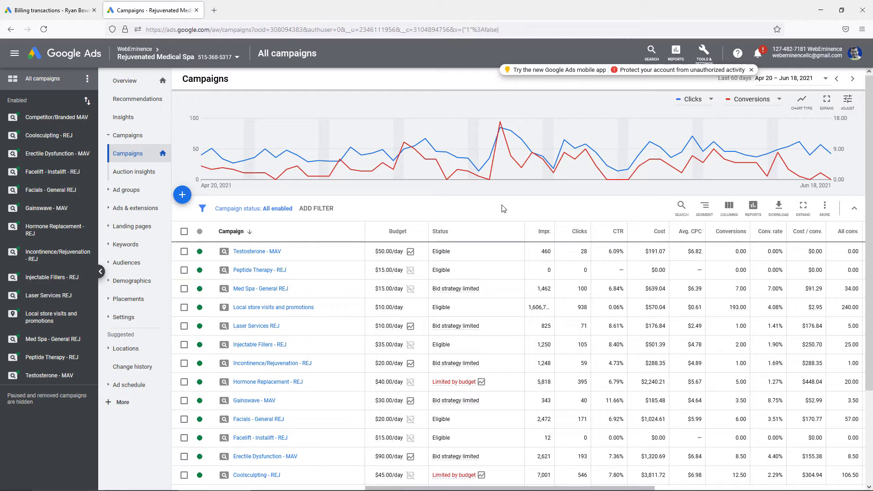
View Gainswave - MAV ad groups, then Facelift - Instailift - REJ, then return to Gainswave - MAV
{"action": "left_click", "coordinate": [14, 209]}
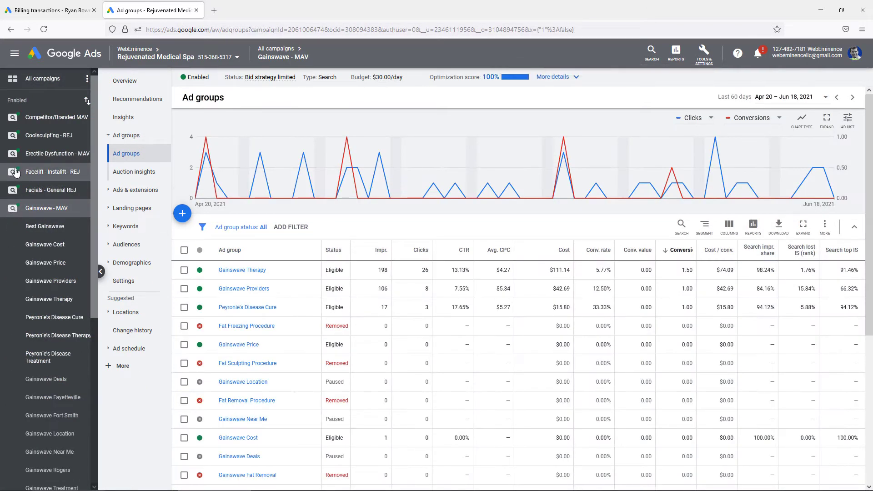
{"action": "left_click", "coordinate": [16, 172]}
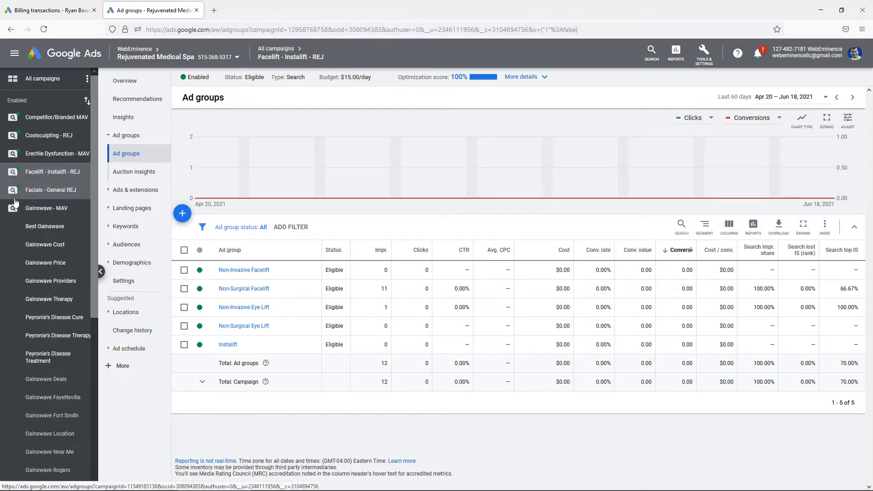
{"action": "left_click", "coordinate": [15, 210]}
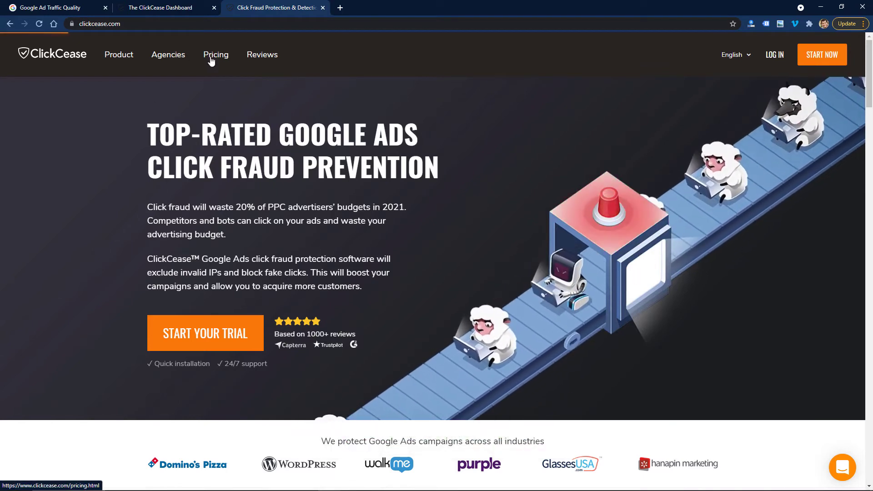
Open the ClickCease pricing page showing the Standard $50/m and Pro $75/m plans
{"action": "left_click", "coordinate": [211, 59]}
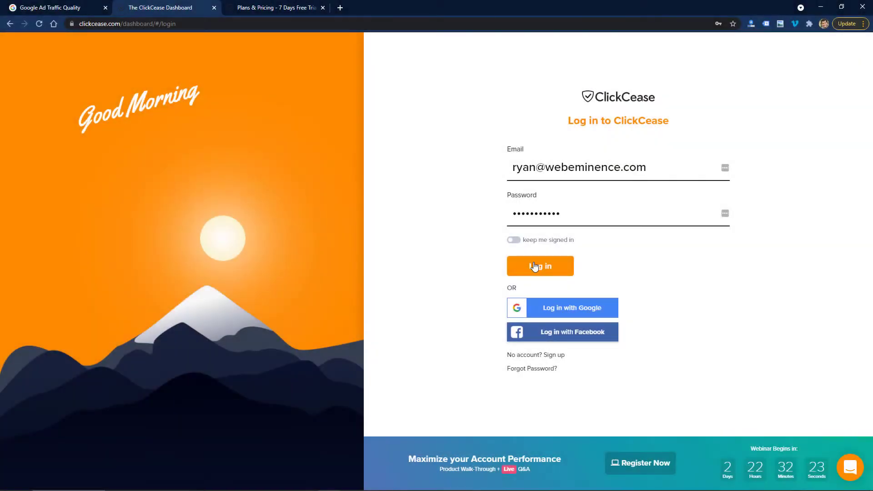
Log in, decline the LastPass prompt, and view the Account Overview totals: 4,734 clicks, $2,177.2 saved
{"action": "left_click", "coordinate": [535, 267]}
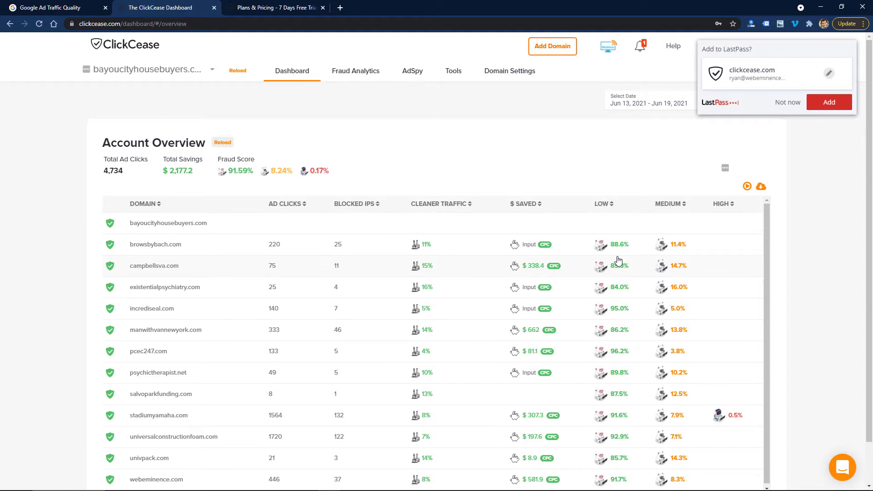
{"action": "left_click", "coordinate": [789, 102]}
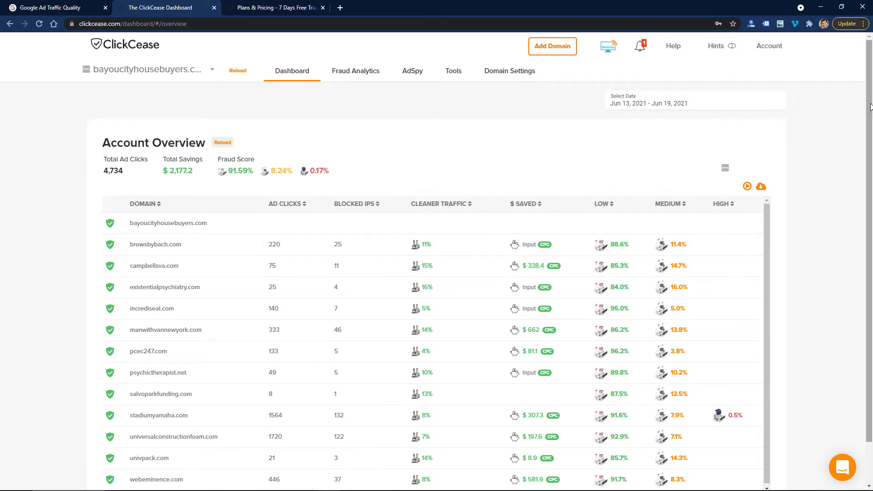
{"action": "left_click_drag", "start_coordinate": [870, 107], "coordinate": [82, 212]}
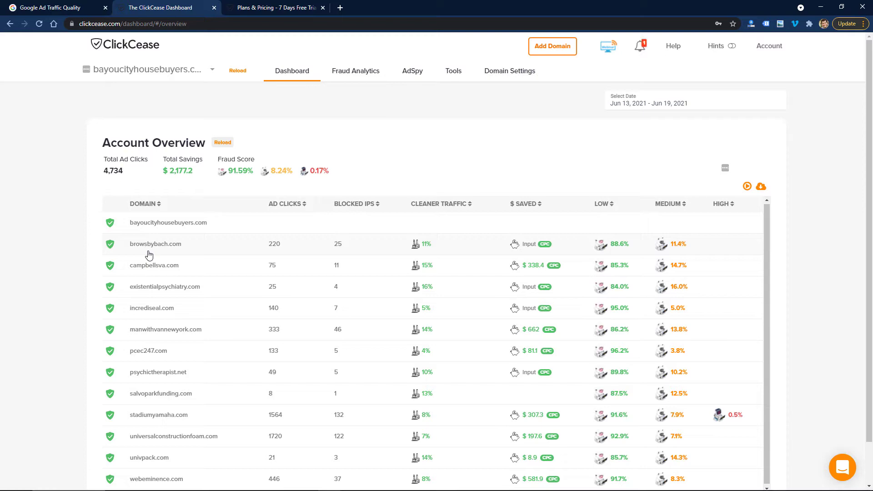
{"action": "scroll", "coordinate": [212, 271], "scroll_direction": "down", "scroll_amount": 1}
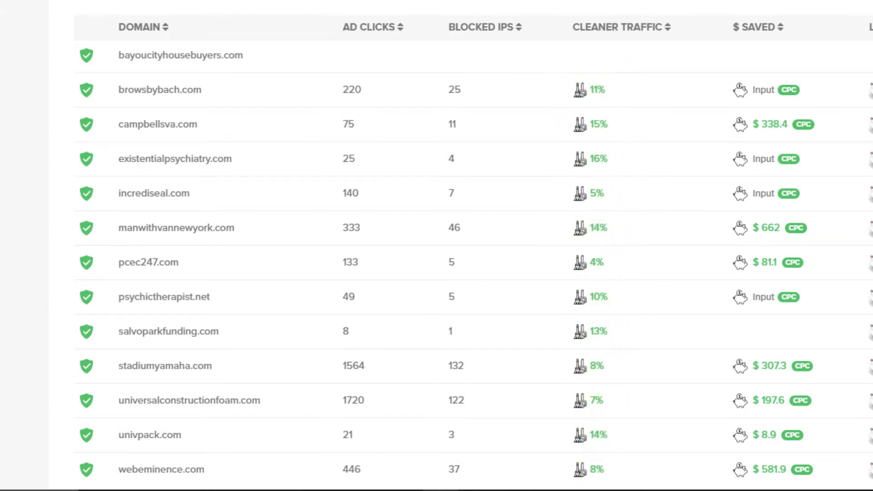
{"action": "scroll", "coordinate": [455, 246], "scroll_direction": "down", "scroll_amount": 2}
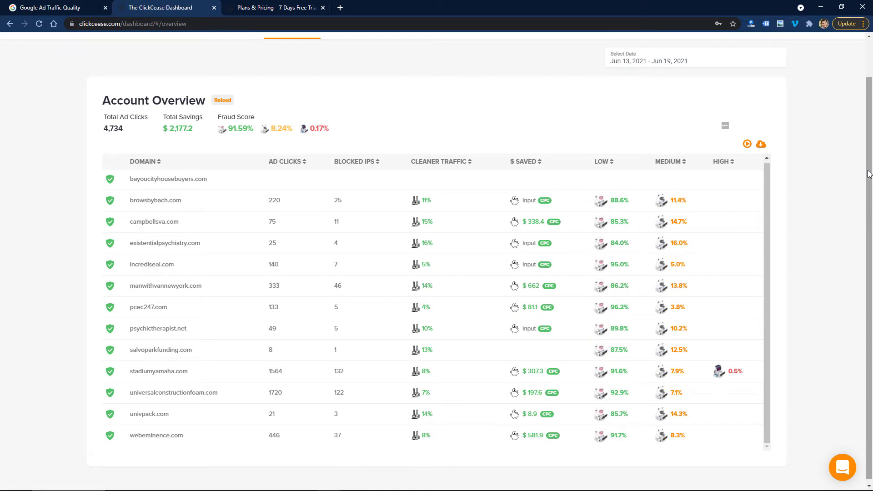
{"action": "scroll", "coordinate": [869, 175], "scroll_direction": "up", "scroll_amount": 1}
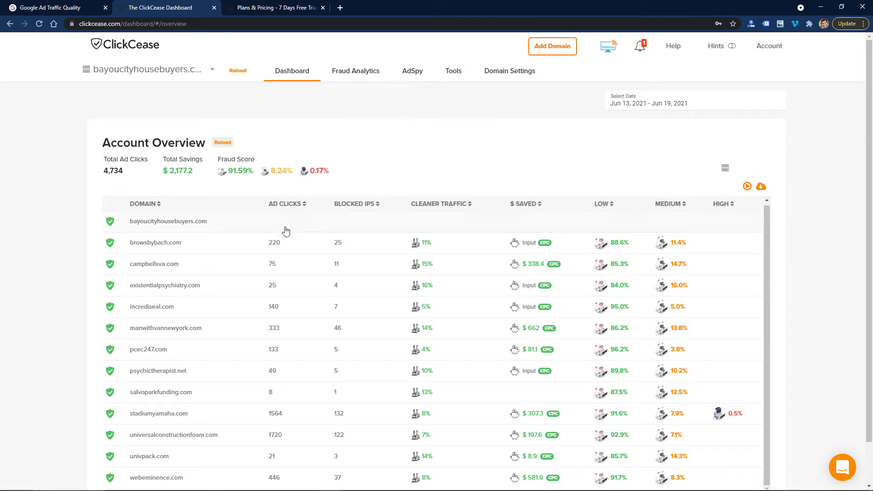
{"action": "scroll", "coordinate": [286, 231], "scroll_direction": "down", "scroll_amount": 1}
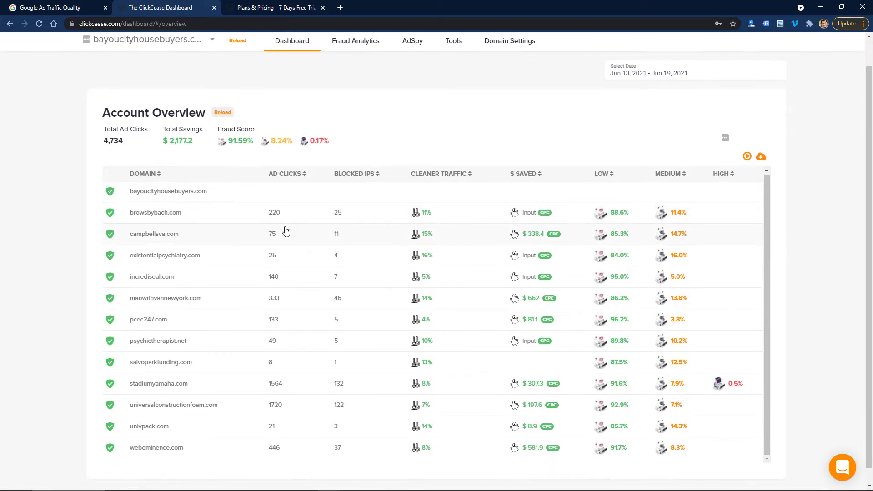
Open the stadiumyamaha.com dashboard and scroll to its Visitors and Click Analytics chart
{"action": "left_click", "coordinate": [174, 387]}
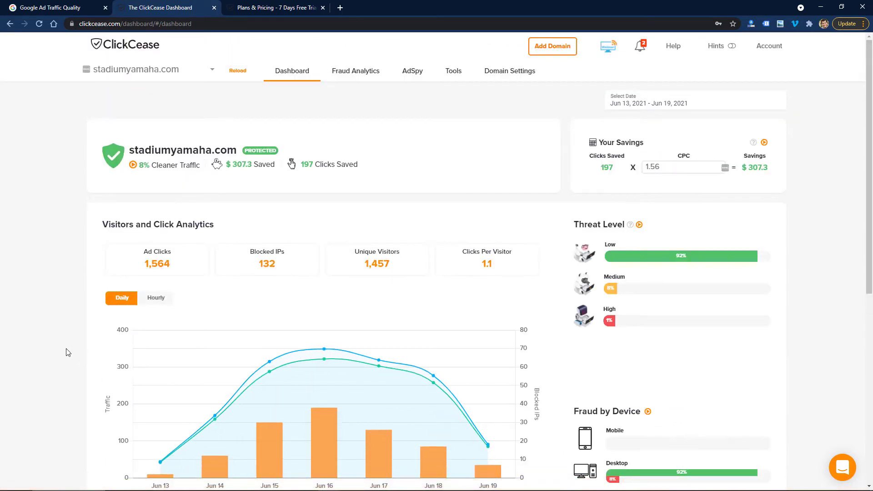
{"action": "scroll", "coordinate": [65, 352], "scroll_direction": "down", "scroll_amount": 1}
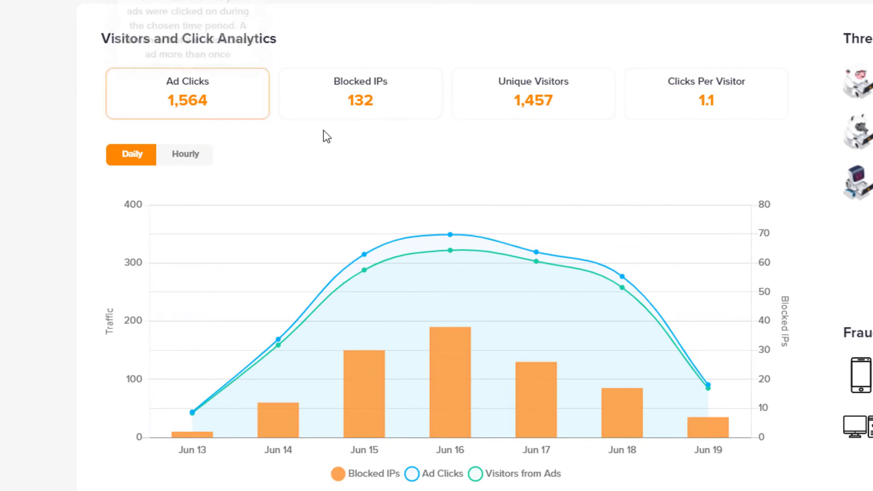
{"action": "mouse_move", "coordinate": [388, 112]}
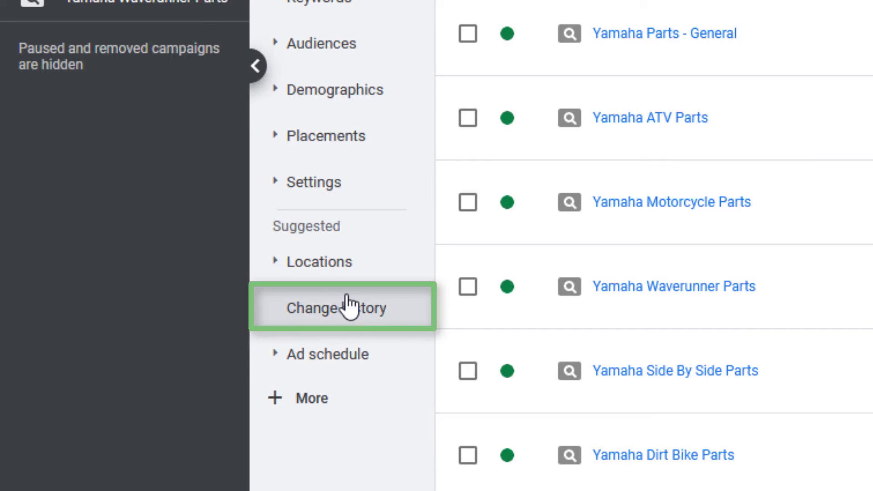
Open Change history and expand the 4:41:26 PM '8 negative IP blocks added' entry
{"action": "left_click", "coordinate": [348, 307]}
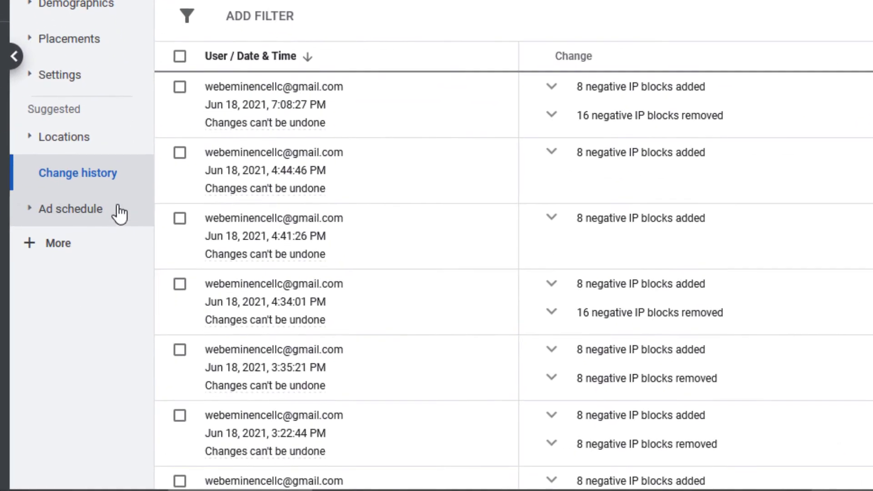
{"action": "scroll", "coordinate": [769, 159], "scroll_direction": "down", "scroll_amount": 1}
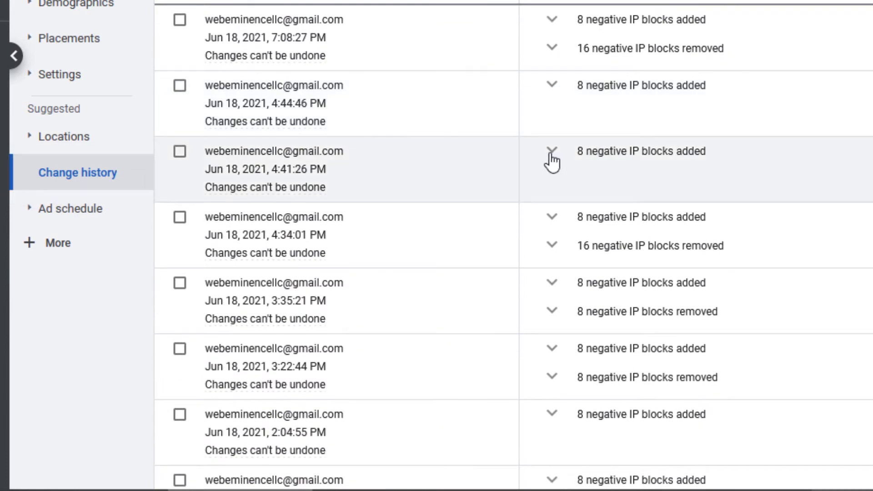
{"action": "left_click", "coordinate": [552, 153]}
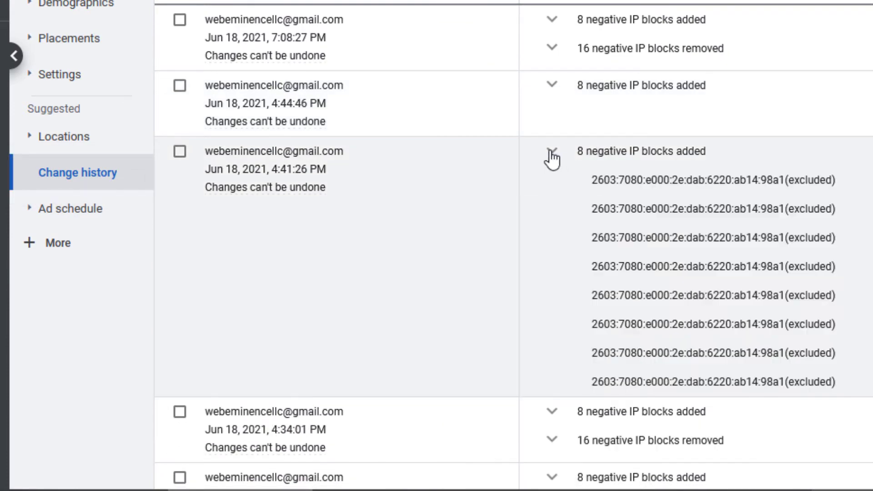
{"action": "scroll", "coordinate": [552, 152], "scroll_direction": "down", "scroll_amount": 1}
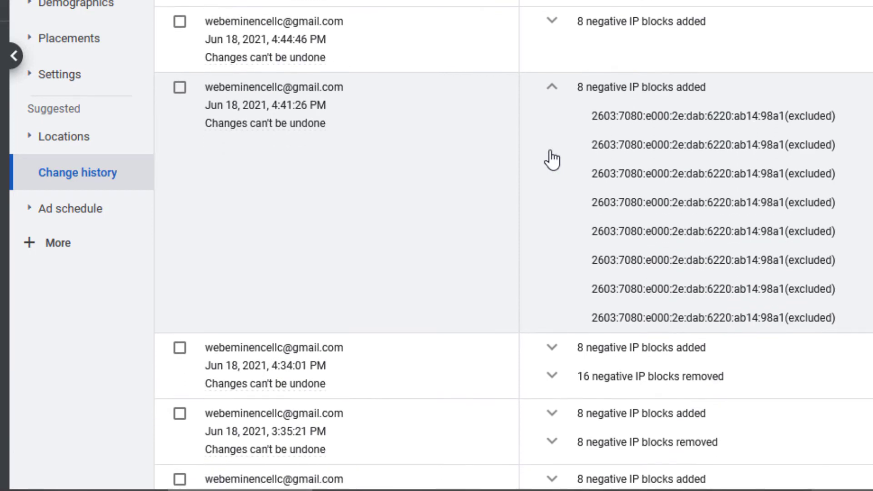
{"action": "scroll", "coordinate": [552, 159], "scroll_direction": "down", "scroll_amount": 5}
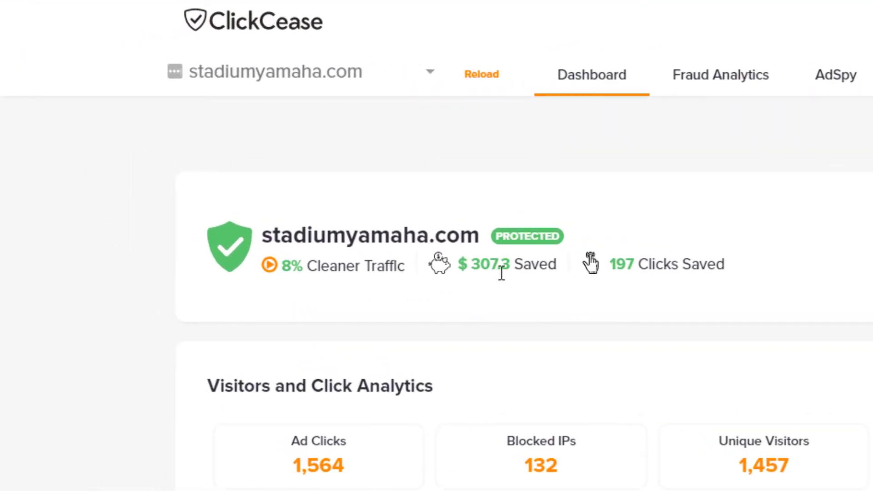
{"action": "scroll", "coordinate": [501, 273], "scroll_direction": "down", "scroll_amount": 3}
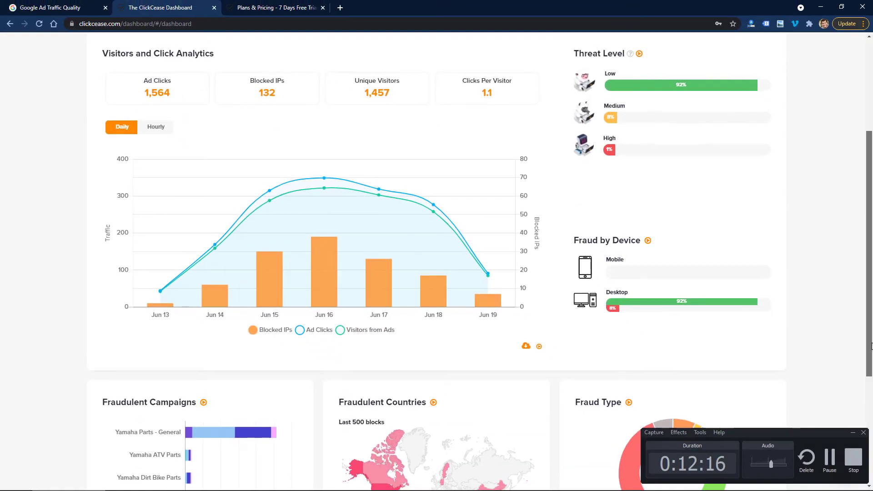
{"action": "scroll", "coordinate": [872, 474], "scroll_direction": "down", "scroll_amount": 4}
{"action": "scroll", "coordinate": [655, 401], "scroll_direction": "down", "scroll_amount": 1}
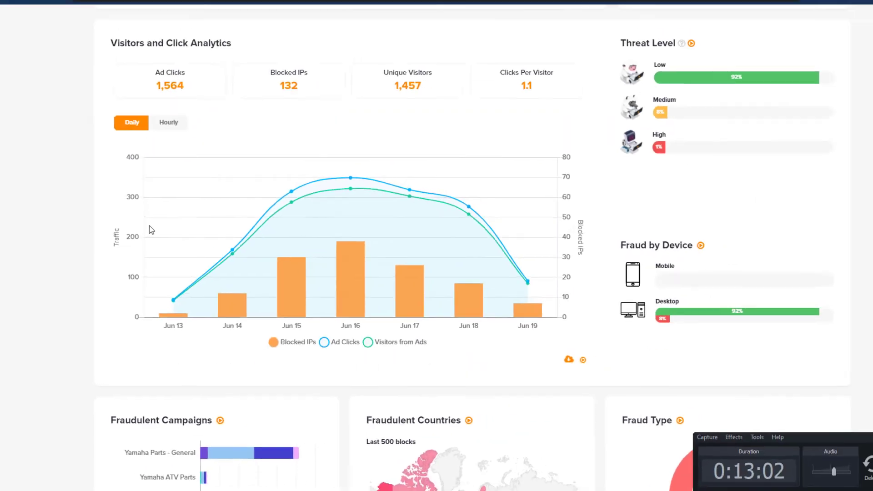
{"action": "scroll", "coordinate": [166, 214], "scroll_direction": "up", "scroll_amount": 5}
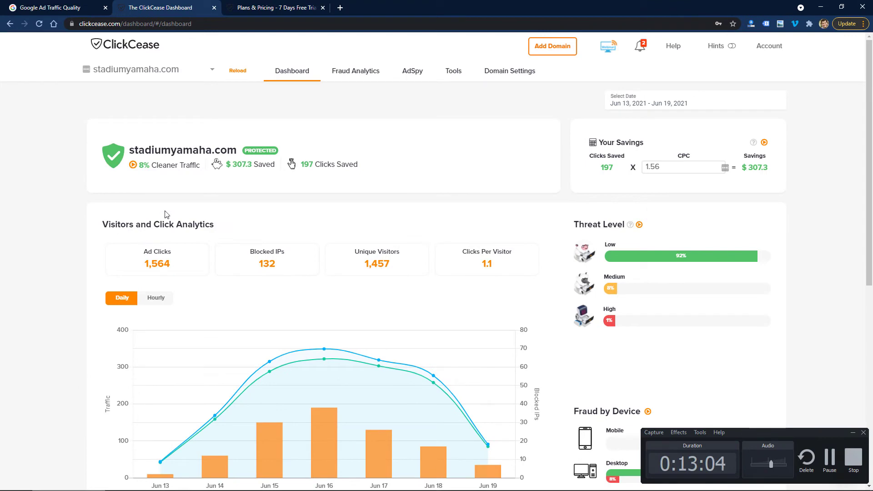
Open Manage Detection Rules from the Domain Settings menu for stadiumyamaha.com
{"action": "mouse_move", "coordinate": [454, 76]}
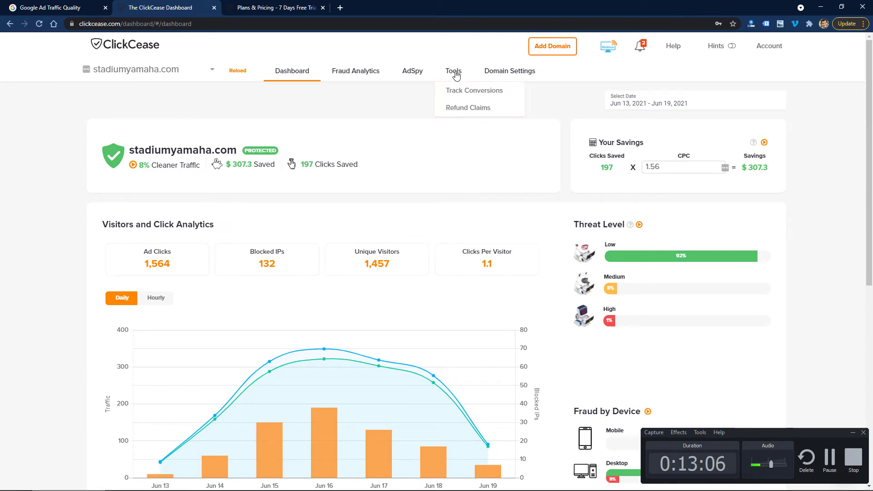
{"action": "mouse_move", "coordinate": [504, 77]}
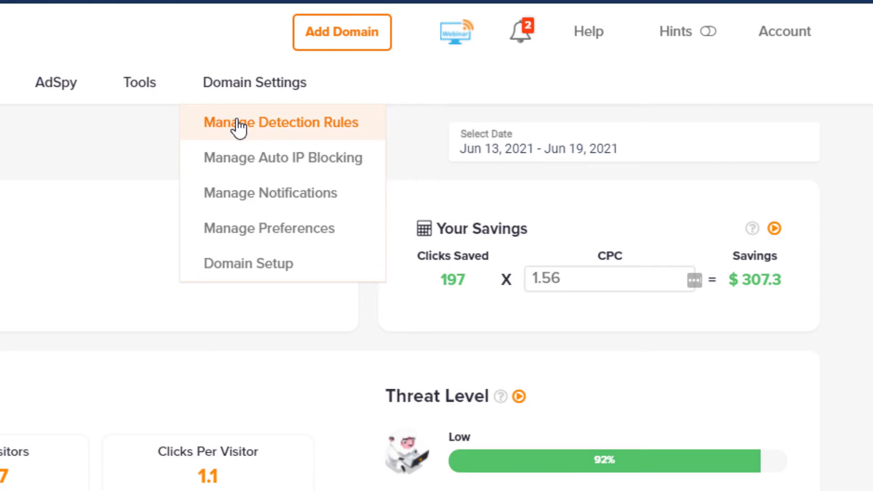
{"action": "left_click", "coordinate": [237, 125]}
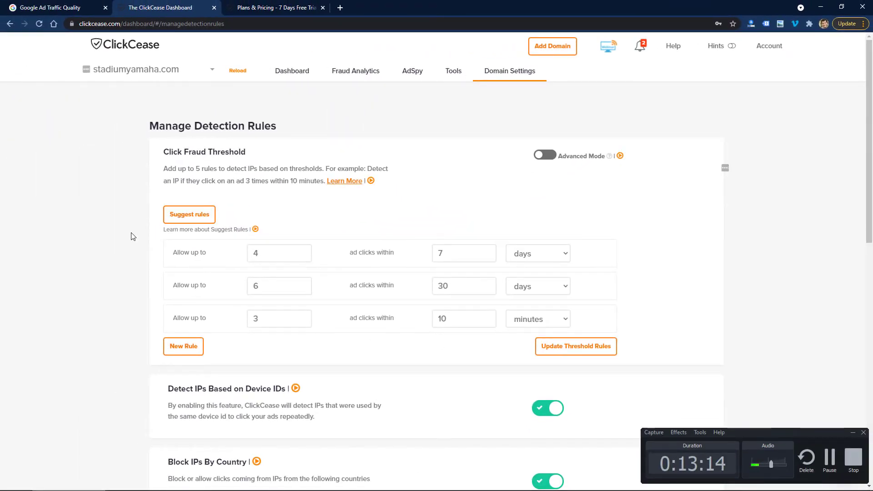
Review the three thresholds: 4 clicks/7 days, 6 clicks/30 days, 3 clicks/10 minutes
{"action": "scroll", "coordinate": [131, 235], "scroll_direction": "down", "scroll_amount": 1}
{"action": "scroll", "coordinate": [131, 236], "scroll_direction": "down", "scroll_amount": 1}
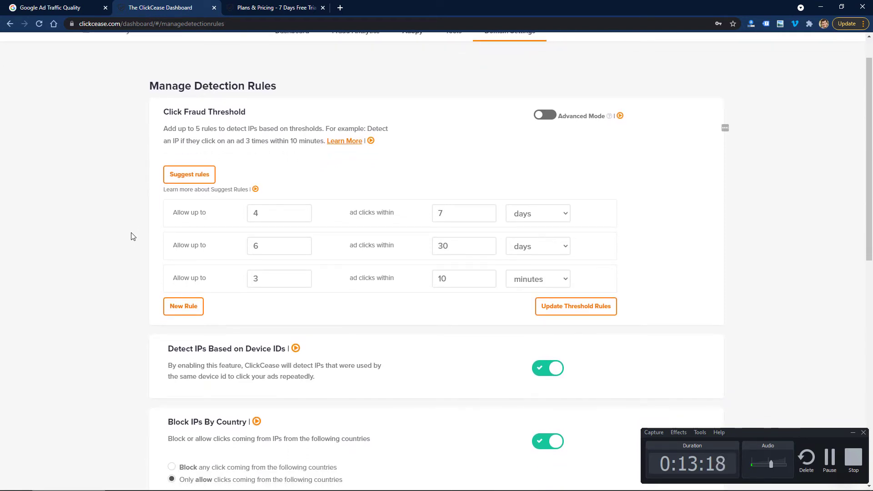
{"action": "scroll", "coordinate": [131, 236], "scroll_direction": "down", "scroll_amount": 2}
{"action": "scroll", "coordinate": [133, 236], "scroll_direction": "down", "scroll_amount": 2}
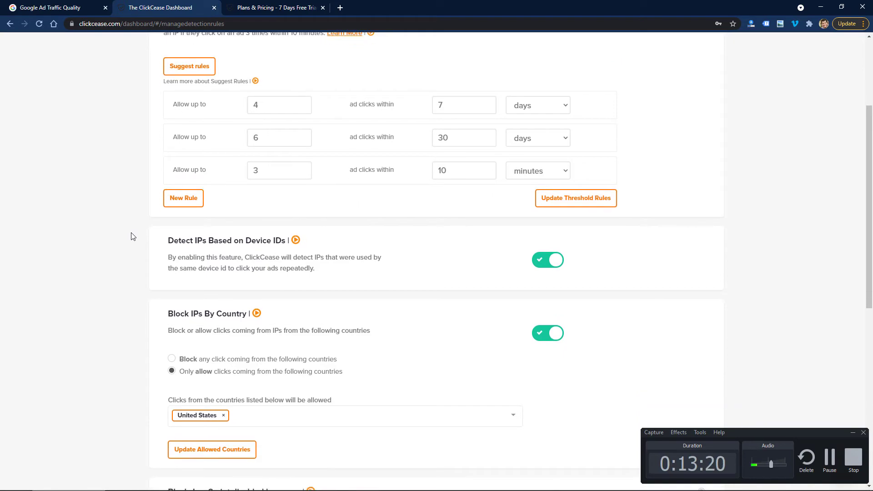
{"action": "scroll", "coordinate": [698, 310], "scroll_direction": "up", "scroll_amount": 5}
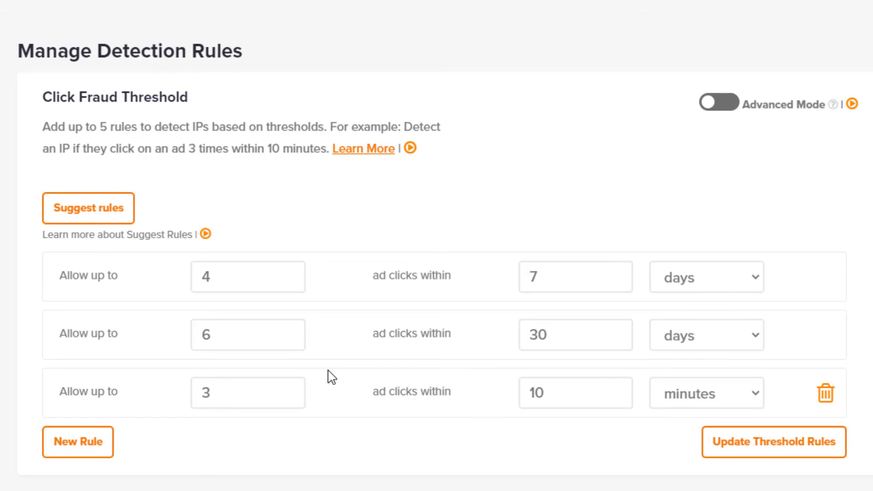
{"action": "scroll", "coordinate": [309, 377], "scroll_direction": "down", "scroll_amount": 1}
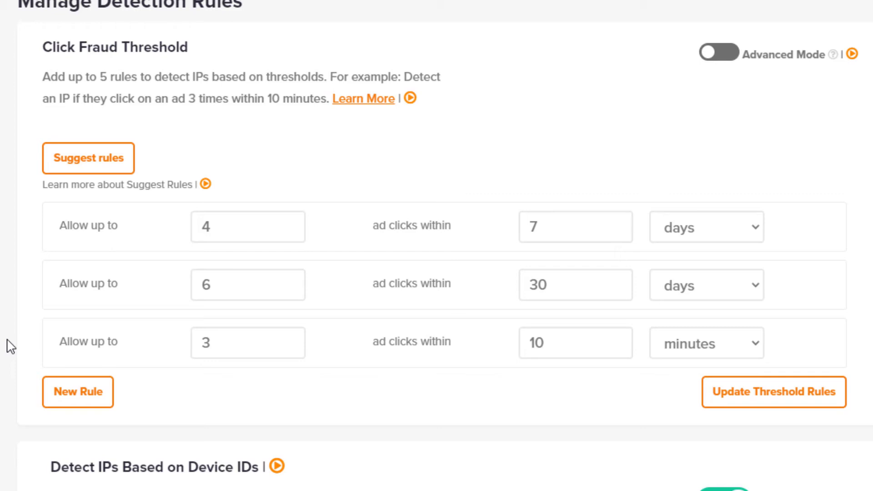
{"action": "scroll", "coordinate": [10, 347], "scroll_direction": "up", "scroll_amount": 1}
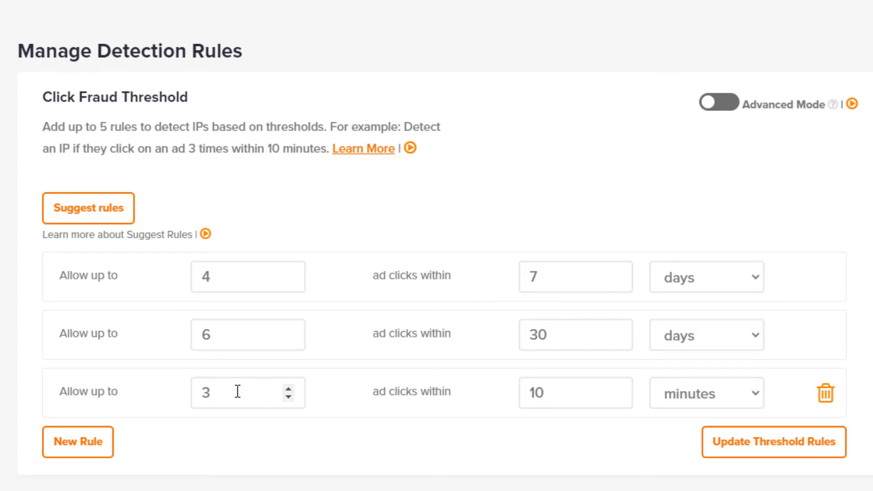
{"action": "scroll", "coordinate": [366, 457], "scroll_direction": "down", "scroll_amount": 5}
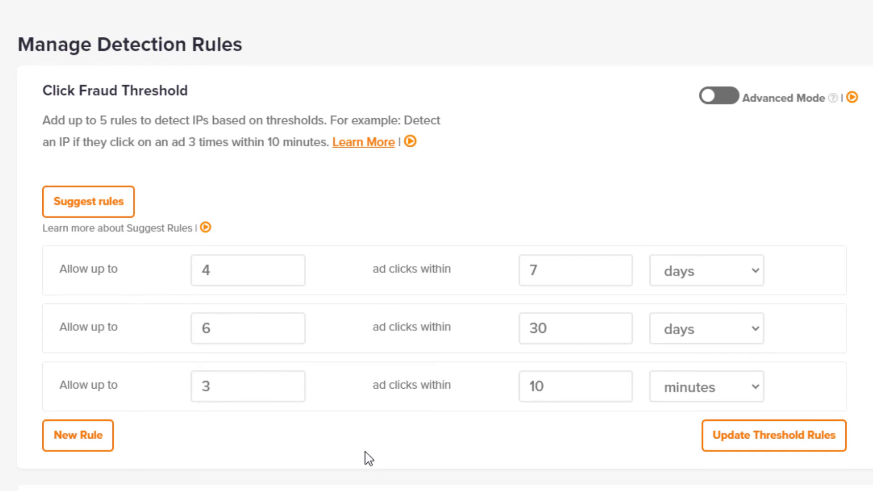
{"action": "scroll", "coordinate": [366, 458], "scroll_direction": "down", "scroll_amount": 2}
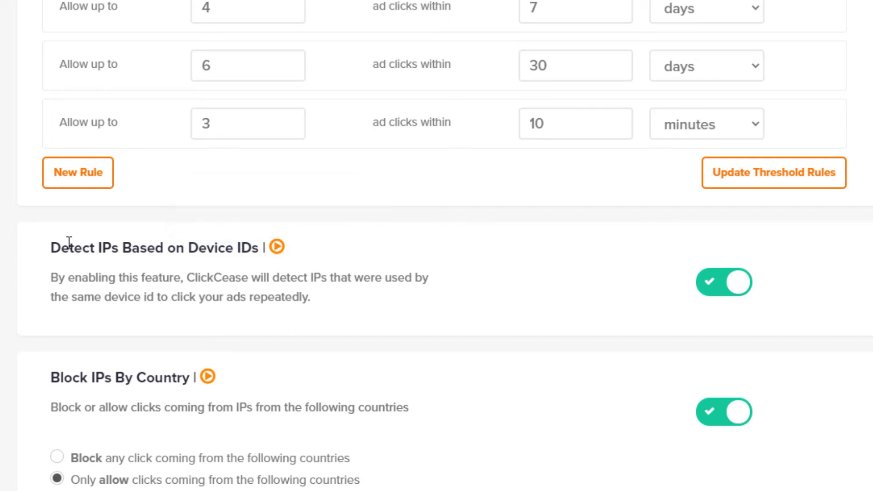
Switch Block IPs By Country off, confirm the update, then switch it back on
{"action": "scroll", "coordinate": [69, 243], "scroll_direction": "down", "scroll_amount": 3}
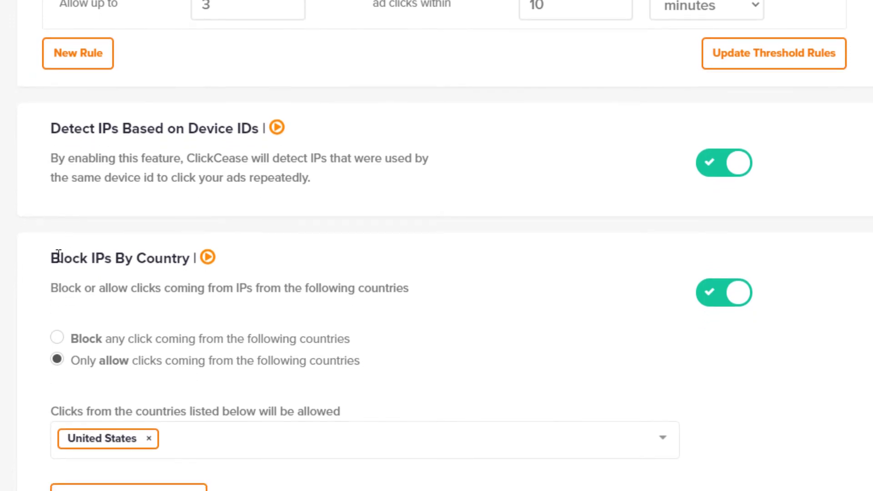
{"action": "scroll", "coordinate": [58, 255], "scroll_direction": "down", "scroll_amount": 1}
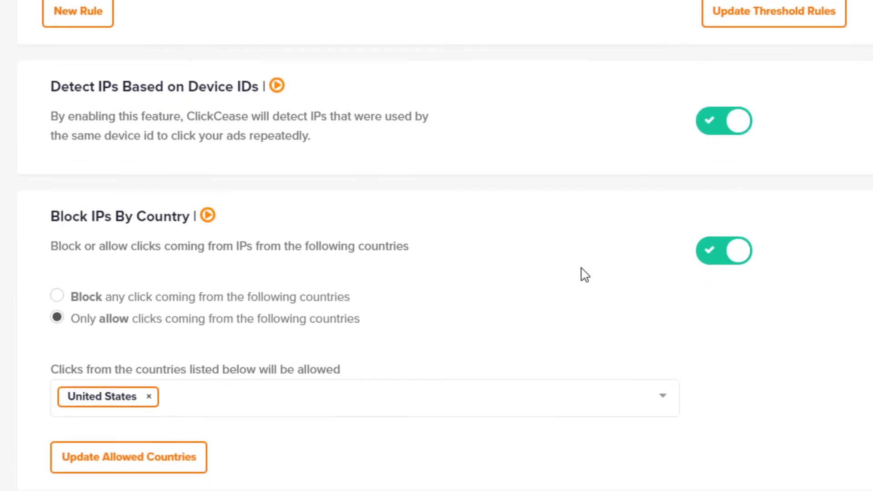
{"action": "left_click", "coordinate": [736, 260]}
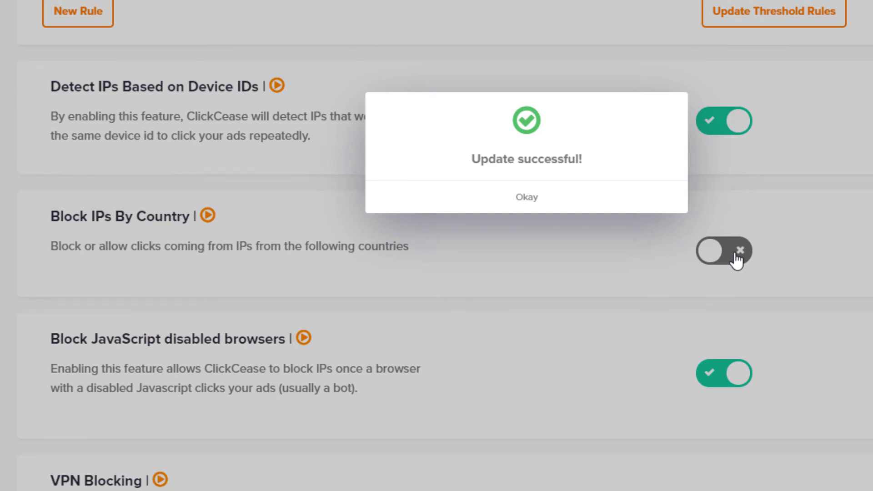
{"action": "left_click", "coordinate": [540, 212]}
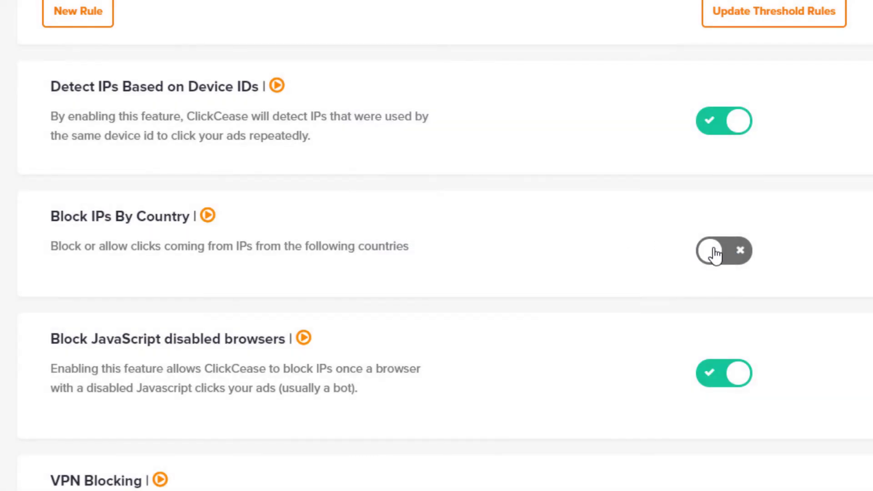
{"action": "left_click", "coordinate": [710, 249]}
Look over the JavaScript, VPN and behaviour-analysis detection toggles further down the rules
{"action": "scroll", "coordinate": [479, 269], "scroll_direction": "down", "scroll_amount": 5}
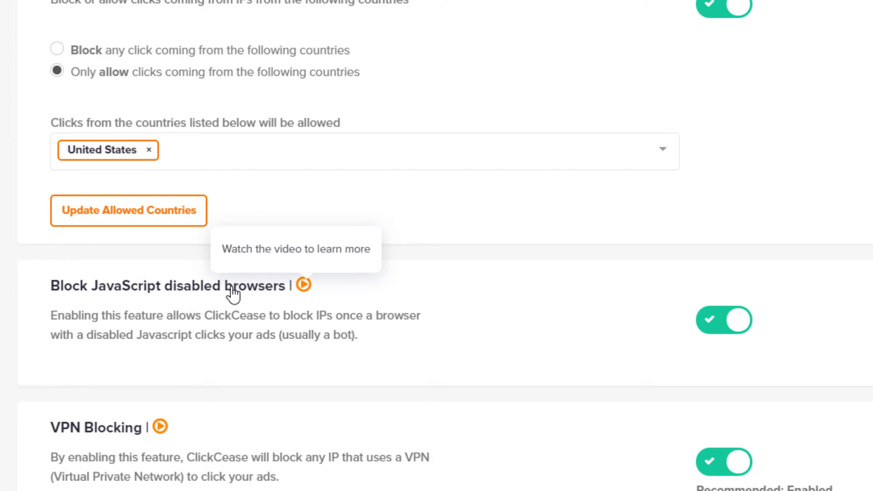
{"action": "scroll", "coordinate": [14, 324], "scroll_direction": "down", "scroll_amount": 1}
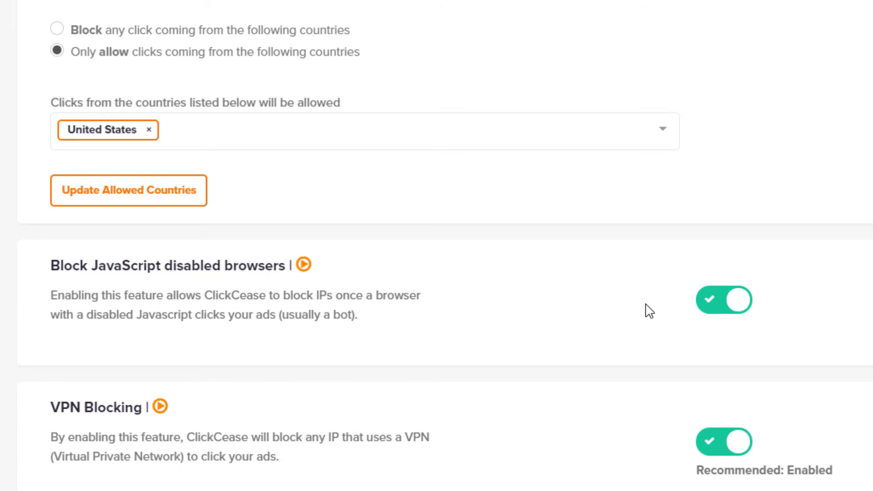
{"action": "scroll", "coordinate": [661, 309], "scroll_direction": "down", "scroll_amount": 3}
{"action": "scroll", "coordinate": [660, 309], "scroll_direction": "down", "scroll_amount": 1}
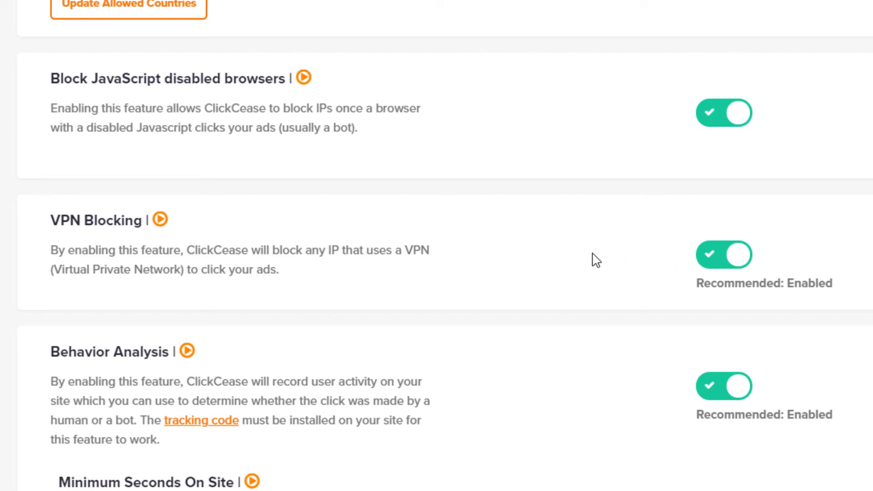
{"action": "scroll", "coordinate": [596, 261], "scroll_direction": "down", "scroll_amount": 2}
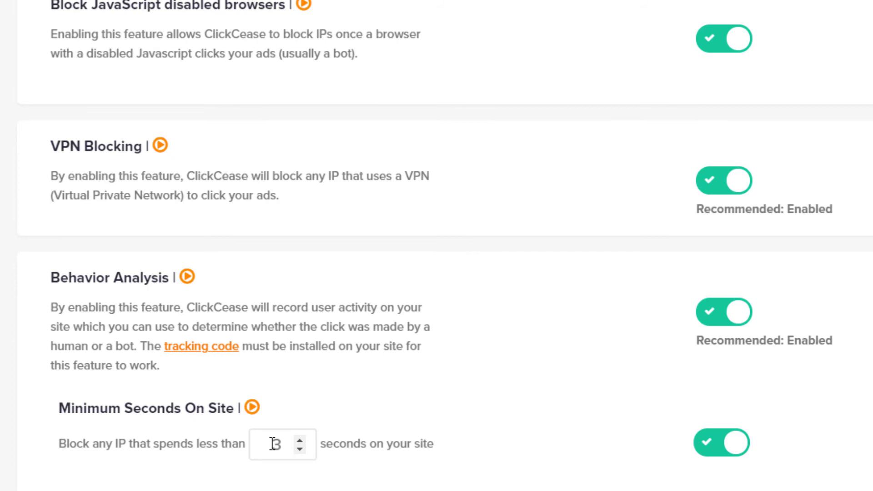
{"action": "scroll", "coordinate": [147, 450], "scroll_direction": "down", "scroll_amount": 4}
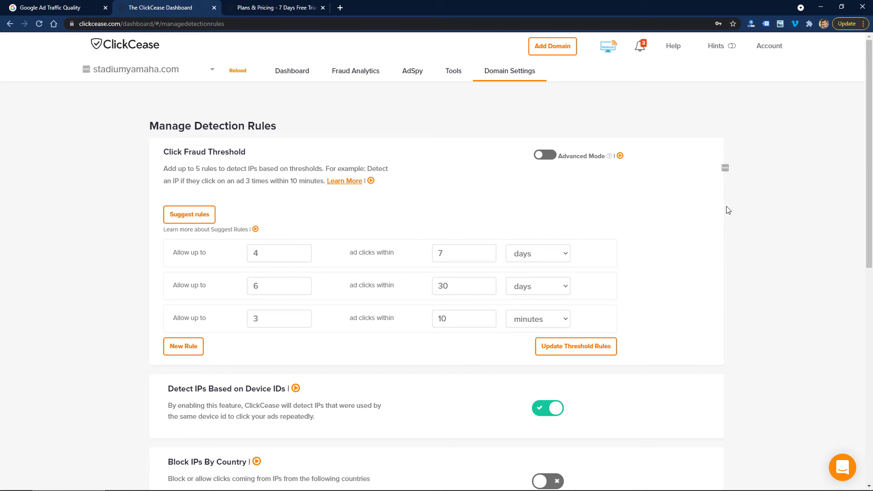
Open Google Ads fraud analytics and scroll the Clicks Report, returning to the Blocked IPs donut chart
{"action": "mouse_move", "coordinate": [517, 78]}
{"action": "mouse_move", "coordinate": [456, 78]}
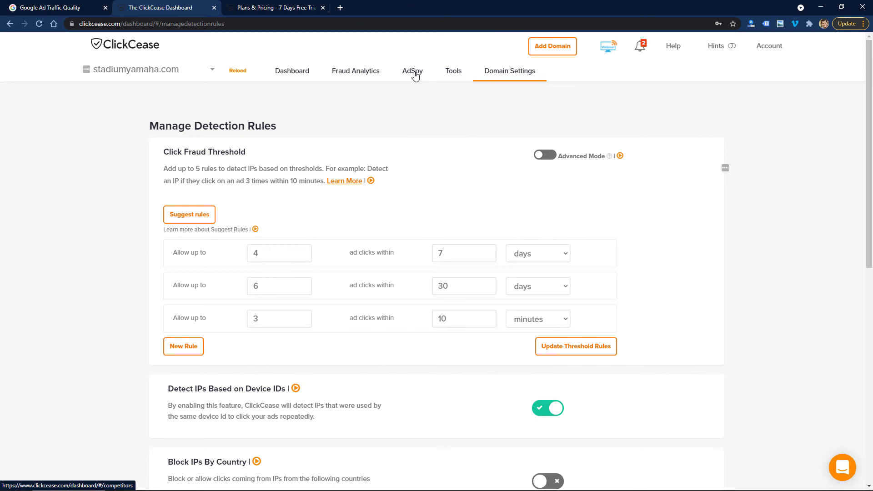
{"action": "mouse_move", "coordinate": [371, 77]}
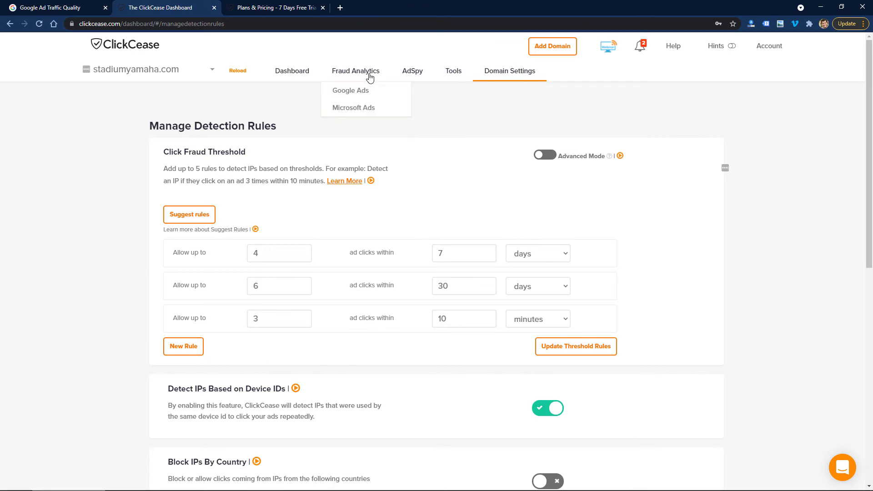
{"action": "left_click", "coordinate": [360, 91]}
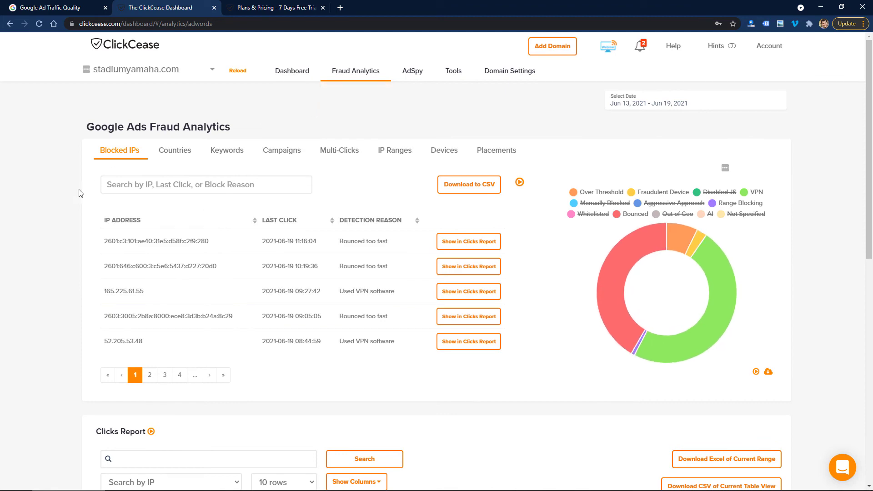
{"action": "scroll", "coordinate": [80, 193], "scroll_direction": "down", "scroll_amount": 2}
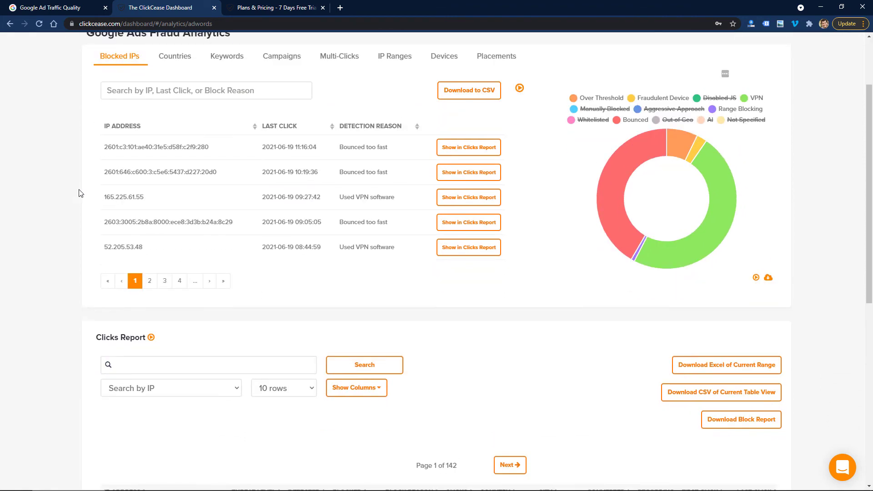
{"action": "scroll", "coordinate": [80, 193], "scroll_direction": "down", "scroll_amount": 7}
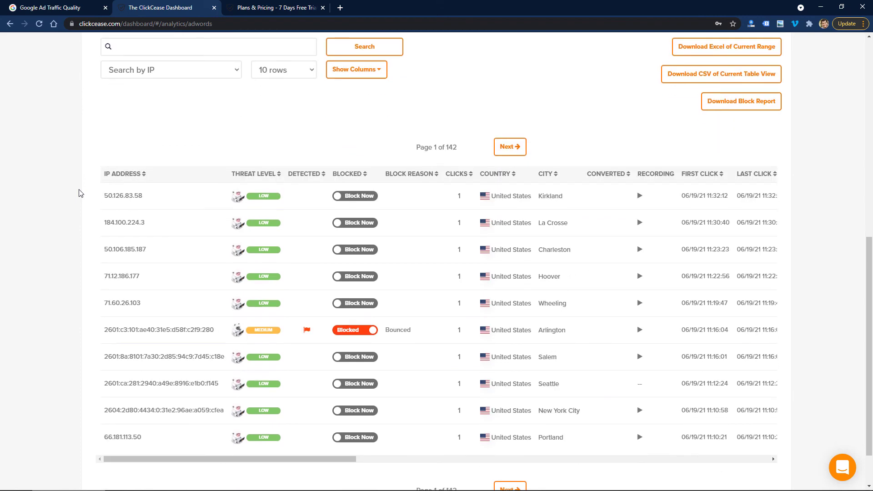
{"action": "scroll", "coordinate": [80, 193], "scroll_direction": "down", "scroll_amount": 1}
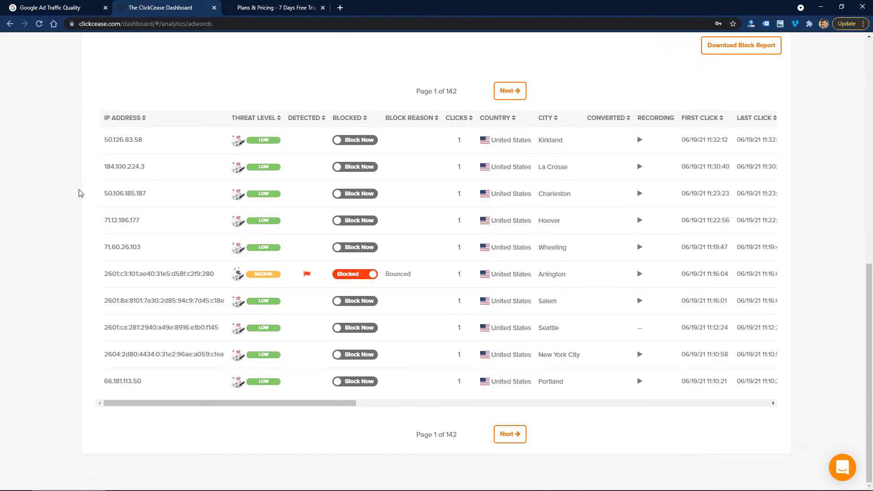
{"action": "scroll", "coordinate": [243, 251], "scroll_direction": "up", "scroll_amount": 10}
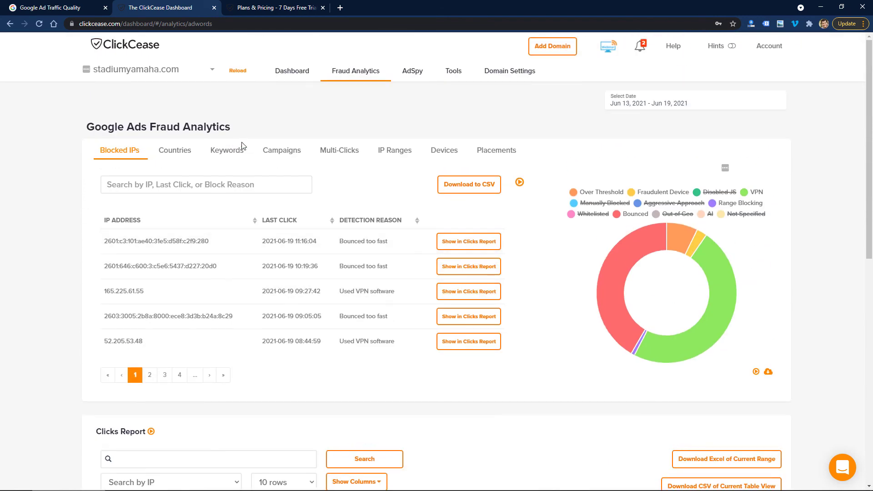
Review the Countries, Keywords, Campaigns and Multi-Clicks fraud breakdowns in Fraud Analytics
{"action": "left_click", "coordinate": [177, 151]}
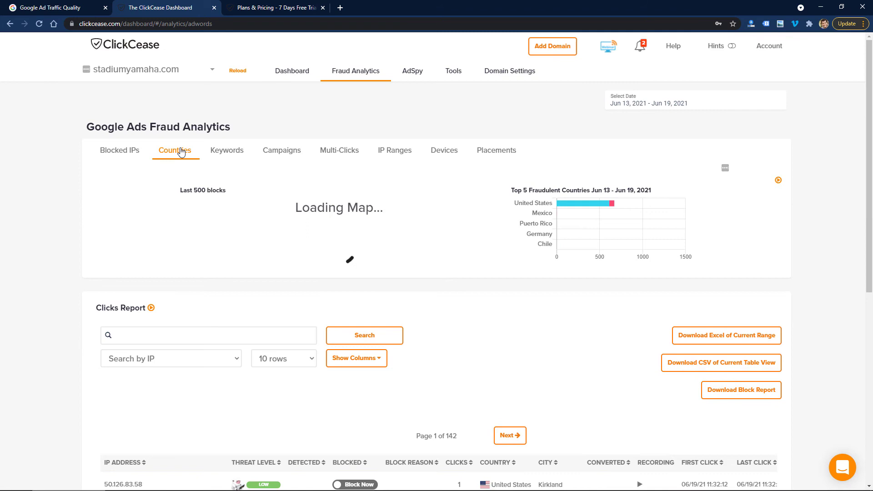
{"action": "left_click", "coordinate": [232, 153]}
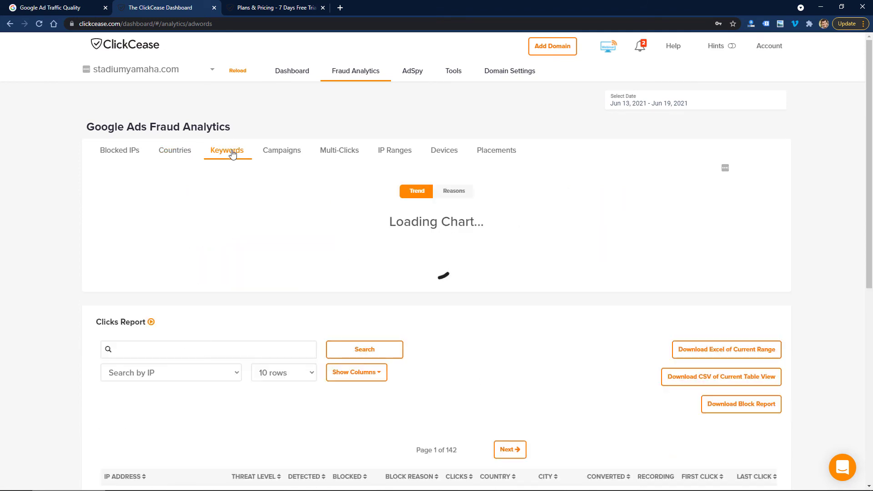
{"action": "left_click", "coordinate": [292, 156]}
{"action": "scroll", "coordinate": [366, 171], "scroll_direction": "down", "scroll_amount": 2}
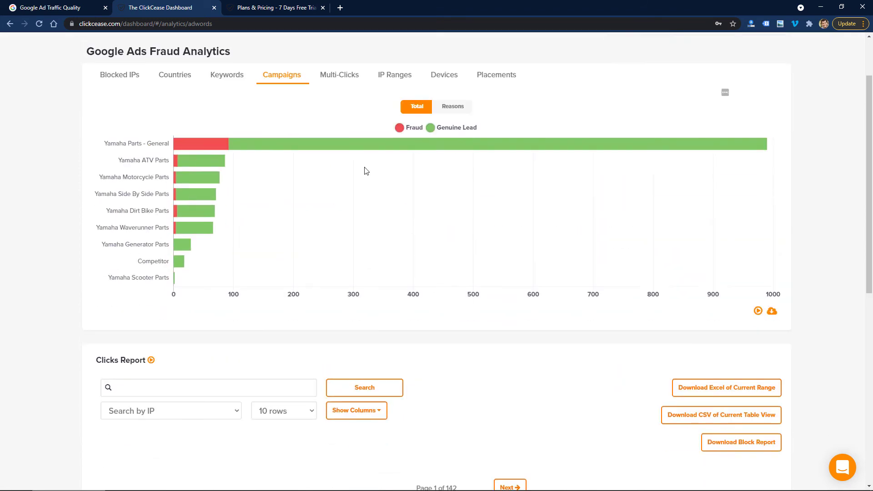
{"action": "scroll", "coordinate": [367, 171], "scroll_direction": "up", "scroll_amount": 2}
{"action": "left_click", "coordinate": [338, 153]}
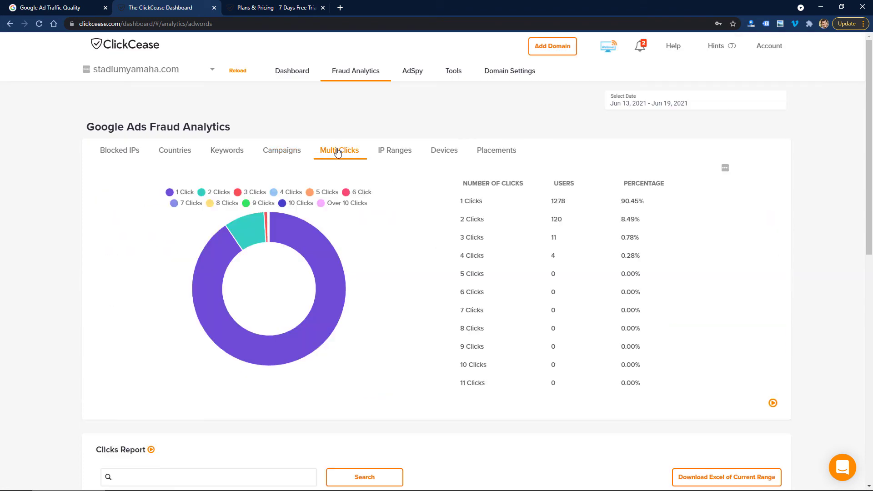
{"action": "scroll", "coordinate": [408, 217], "scroll_direction": "down", "scroll_amount": 2}
{"action": "scroll", "coordinate": [408, 217], "scroll_direction": "up", "scroll_amount": 2}
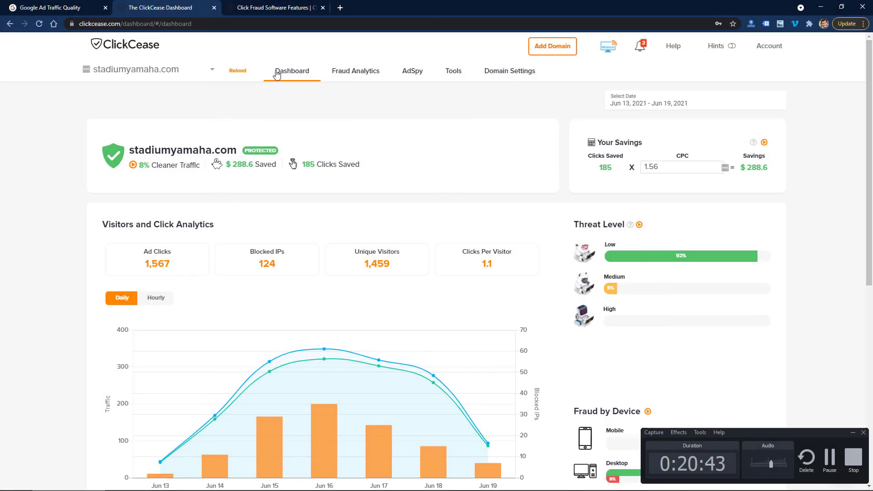
Go to Account Overview, open campbellsva.com's dashboard and scroll through its savings and fraud panels
{"action": "mouse_move", "coordinate": [283, 72]}
{"action": "left_click", "coordinate": [291, 91]}
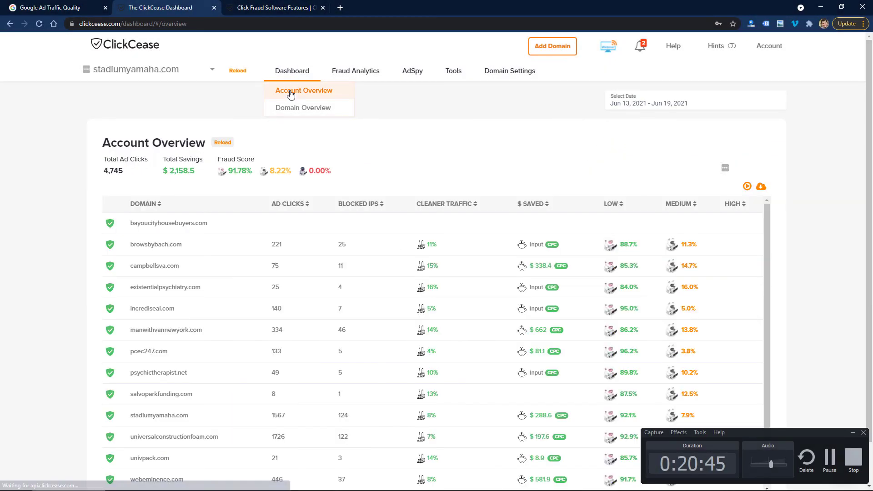
{"action": "left_click", "coordinate": [165, 266]}
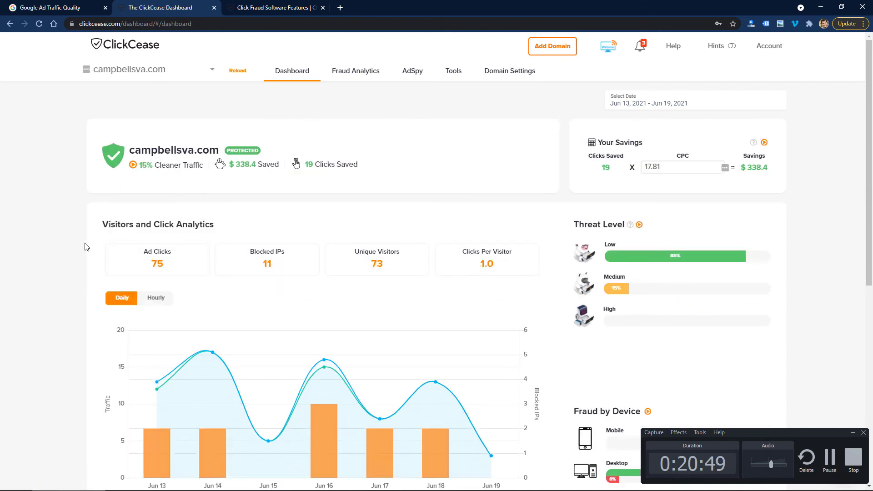
{"action": "scroll", "coordinate": [84, 247], "scroll_direction": "down", "scroll_amount": 2}
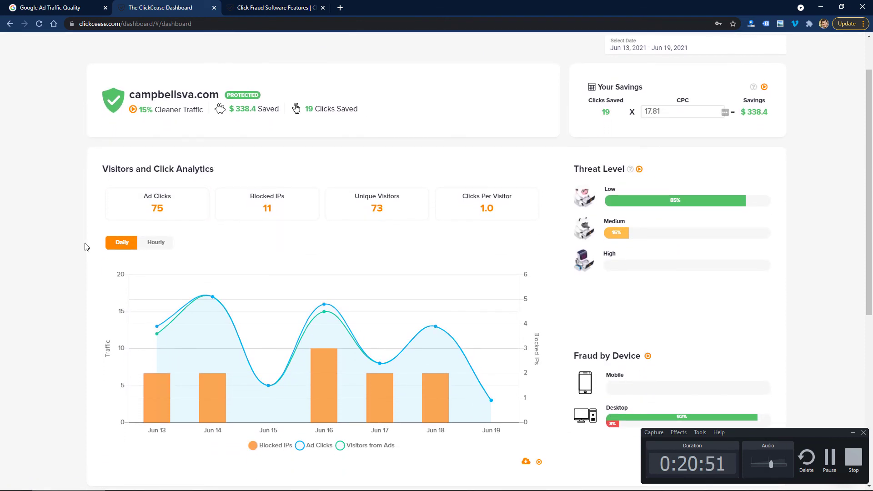
{"action": "scroll", "coordinate": [84, 247], "scroll_direction": "down", "scroll_amount": 3}
{"action": "scroll", "coordinate": [84, 247], "scroll_direction": "down", "scroll_amount": 4}
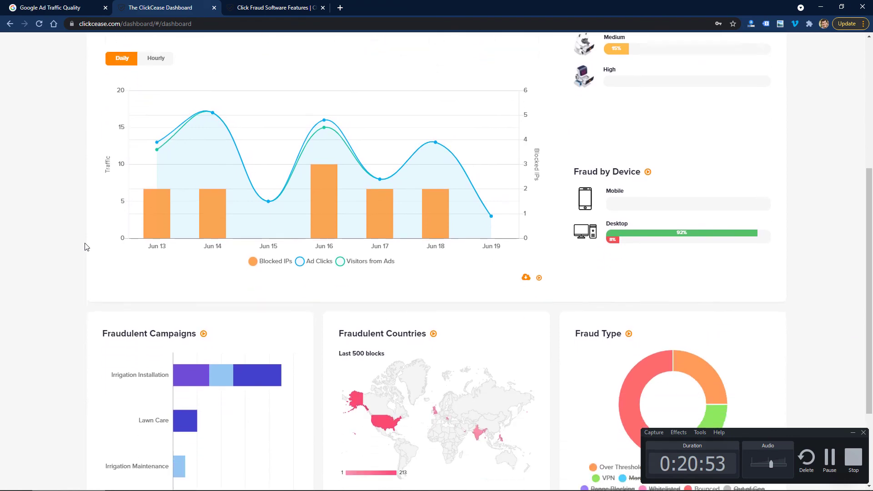
{"action": "scroll", "coordinate": [84, 247], "scroll_direction": "down", "scroll_amount": 5}
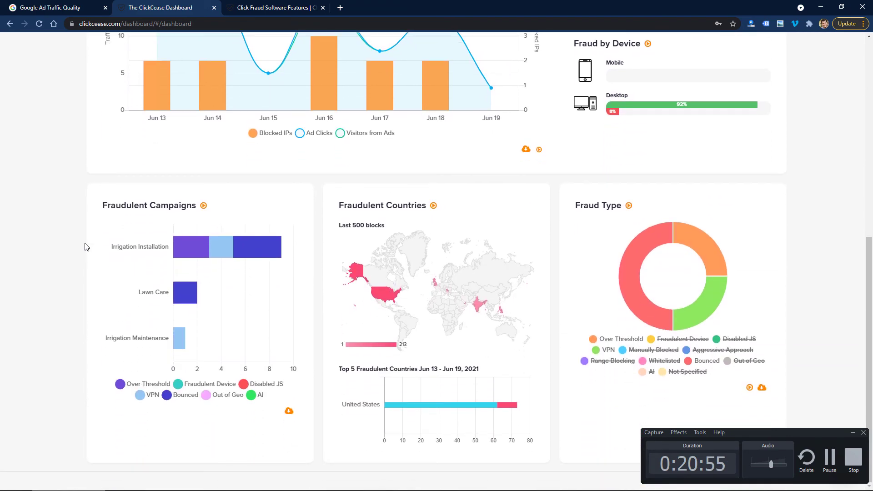
{"action": "scroll", "coordinate": [85, 247], "scroll_direction": "up", "scroll_amount": 14}
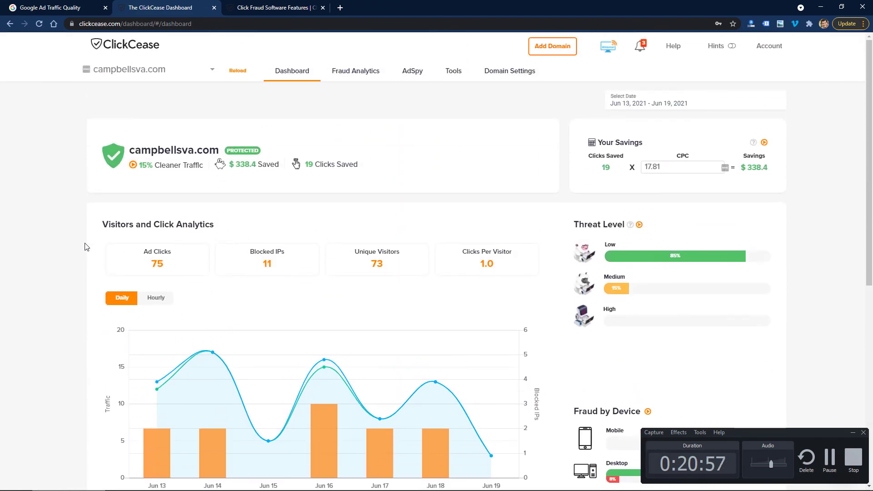
{"action": "mouse_move", "coordinate": [372, 83]}
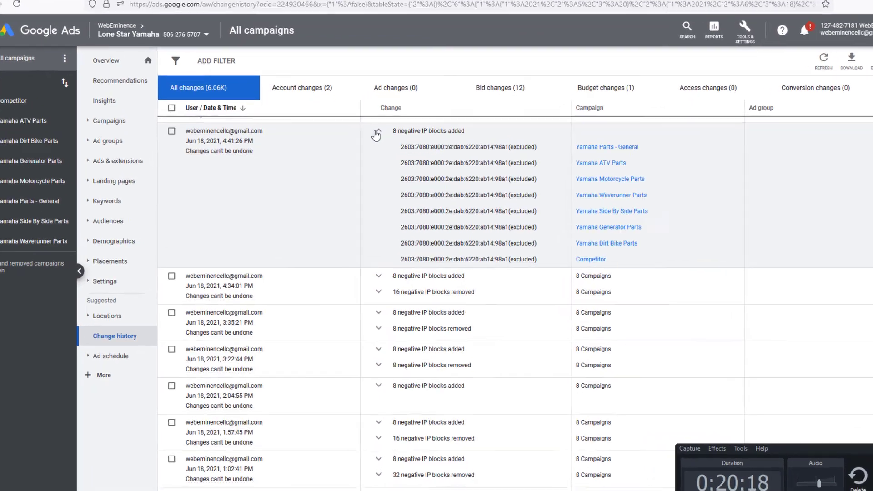
Collapse the 4:41:26 PM change entry and expand the 1:02:41 PM entry's eight negative IP blocks
{"action": "left_click", "coordinate": [376, 135]}
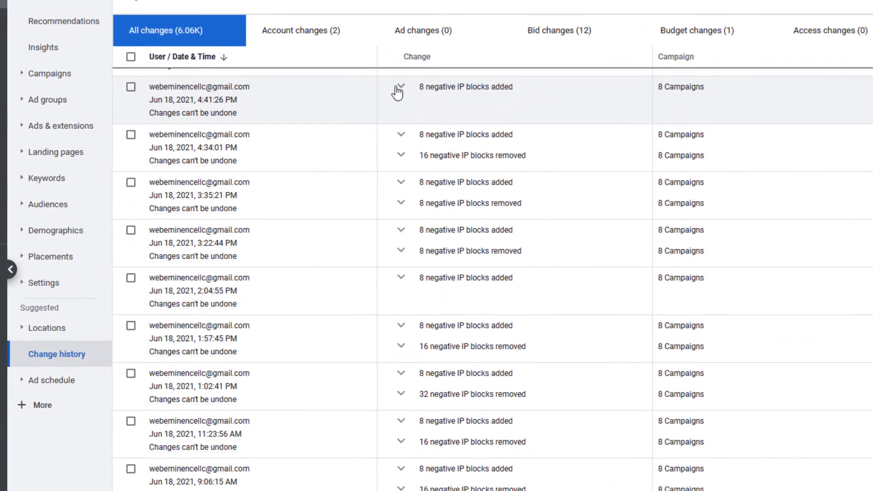
{"action": "scroll", "coordinate": [374, 135], "scroll_direction": "down", "scroll_amount": 2}
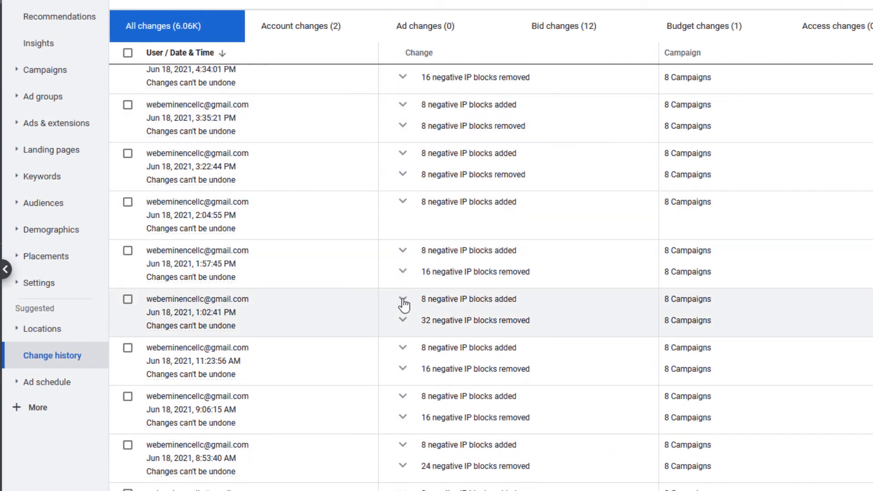
{"action": "left_click", "coordinate": [403, 300]}
{"action": "scroll", "coordinate": [403, 302], "scroll_direction": "down", "scroll_amount": 3}
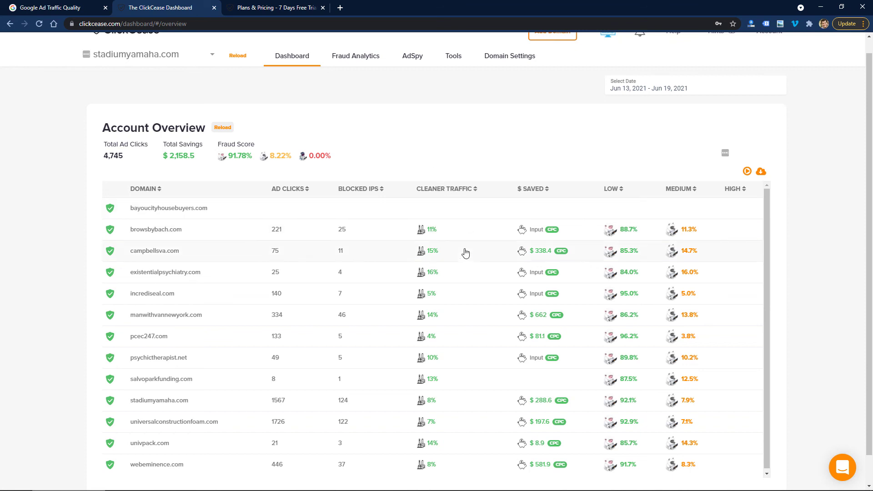
Scroll the Account Overview table while heading back to the campbellsva.com dashboard
{"action": "scroll", "coordinate": [461, 296], "scroll_direction": "down", "scroll_amount": 1}
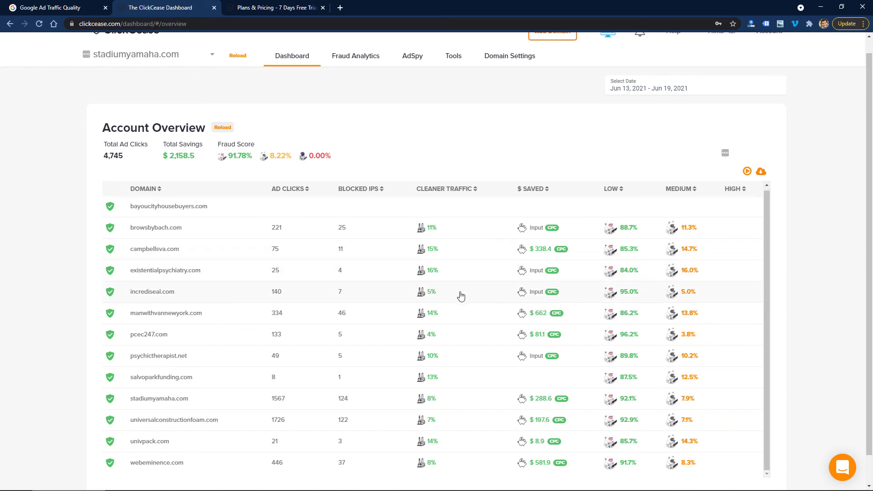
{"action": "scroll", "coordinate": [460, 296], "scroll_direction": "up", "scroll_amount": 1}
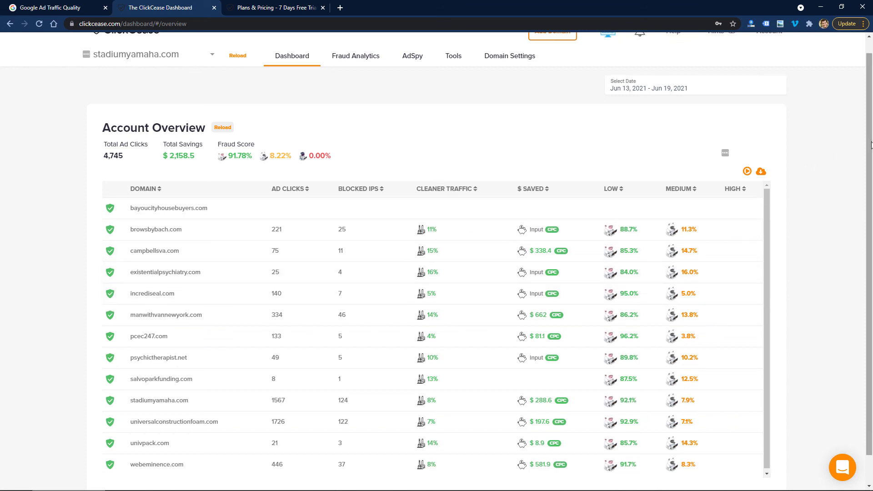
{"action": "left_click_drag", "start_coordinate": [871, 145], "coordinate": [869, 157]}
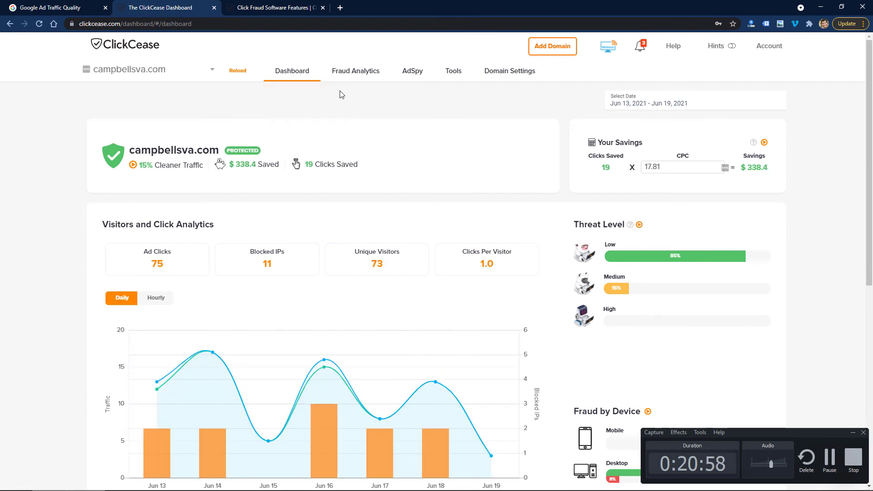
Open campbellsva.com's Google Ads fraud analytics and page its Blocked IPs list to page 3
{"action": "mouse_move", "coordinate": [374, 80]}
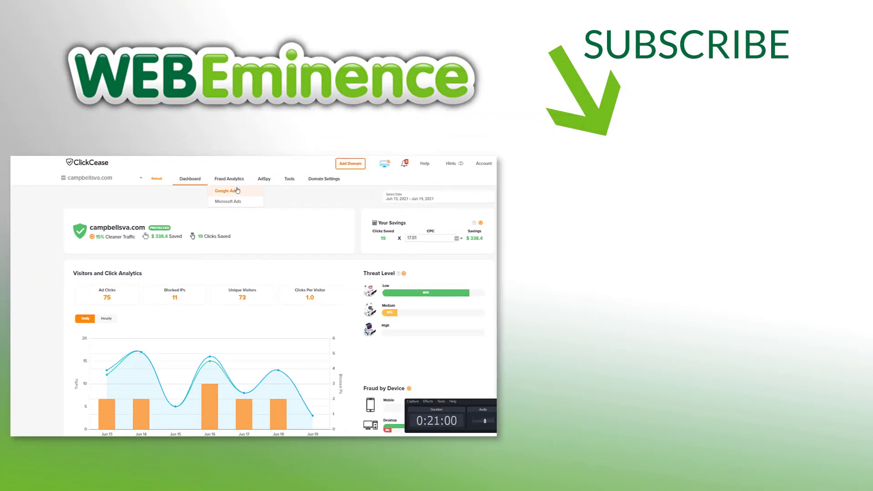
{"action": "left_click", "coordinate": [332, 116]}
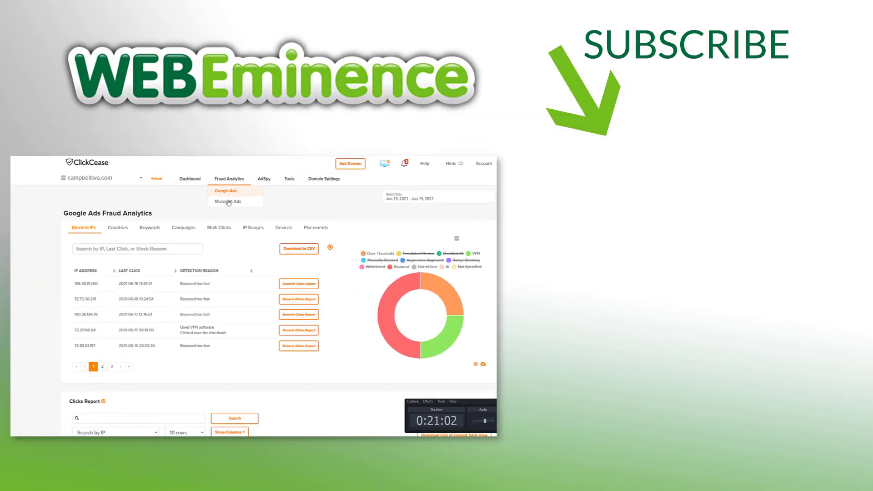
{"action": "scroll", "coordinate": [147, 295], "scroll_direction": "down", "scroll_amount": 1}
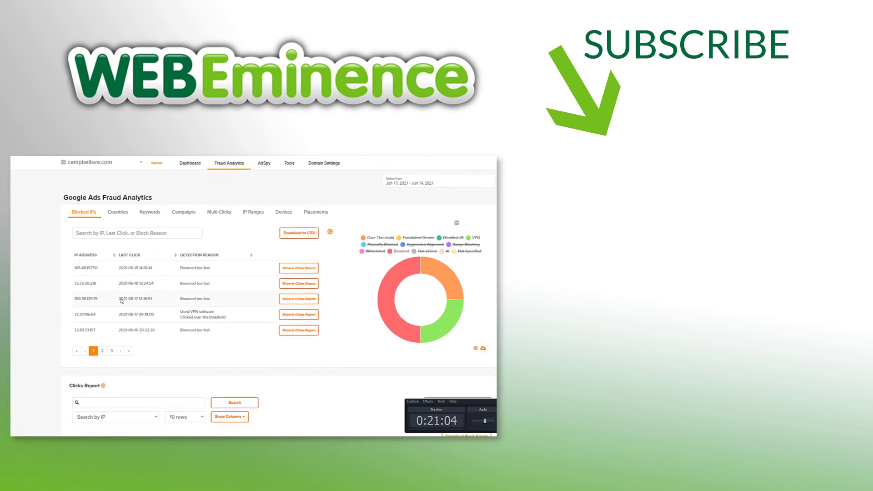
{"action": "left_click", "coordinate": [103, 351]}
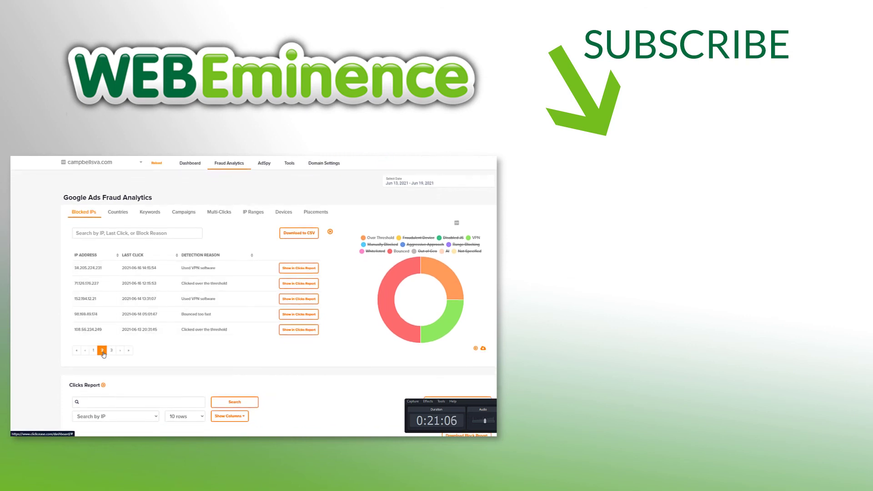
{"action": "left_click", "coordinate": [111, 351]}
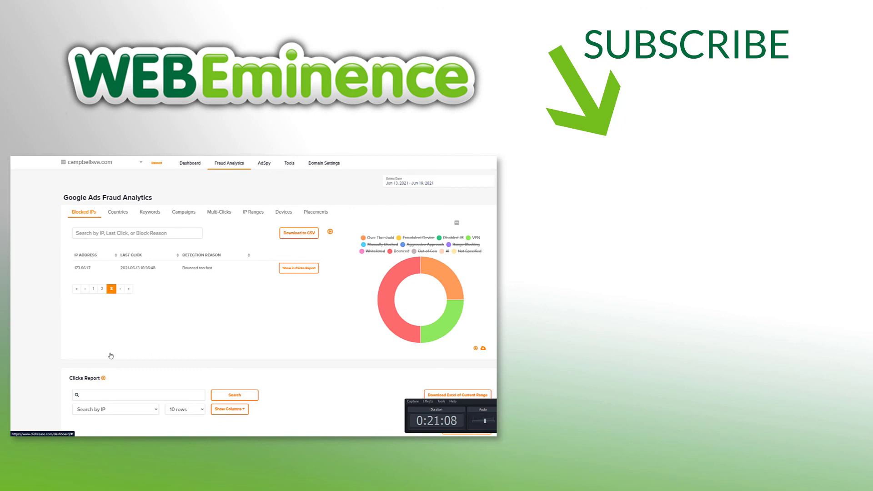